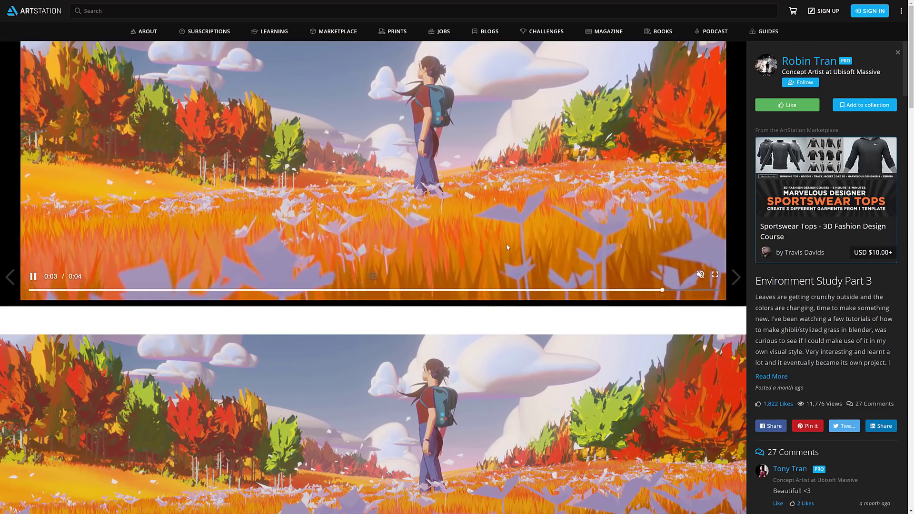
Scroll down the ArtStation post through the remaining animated autumn-meadow video panels
{"action": "scroll", "coordinate": [588, 209], "scroll_direction": "down", "scroll_amount": 6}
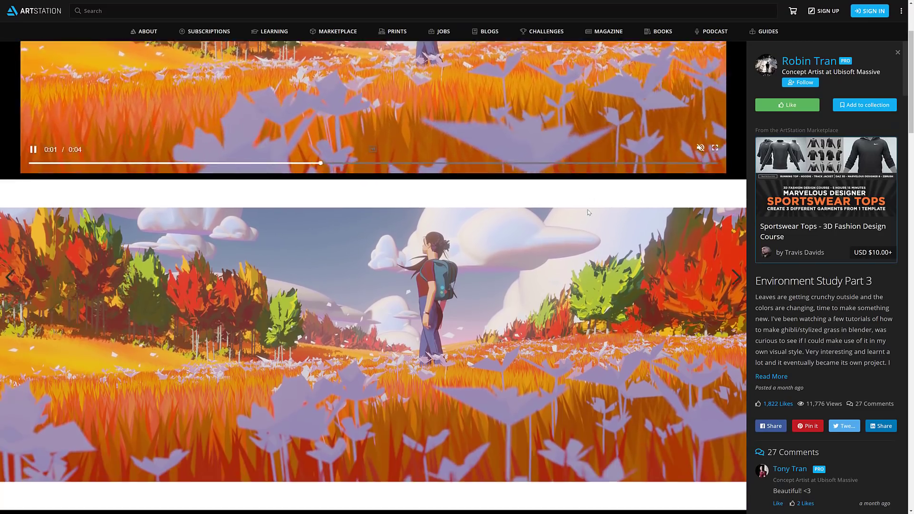
{"action": "scroll", "coordinate": [589, 212], "scroll_direction": "down", "scroll_amount": 5}
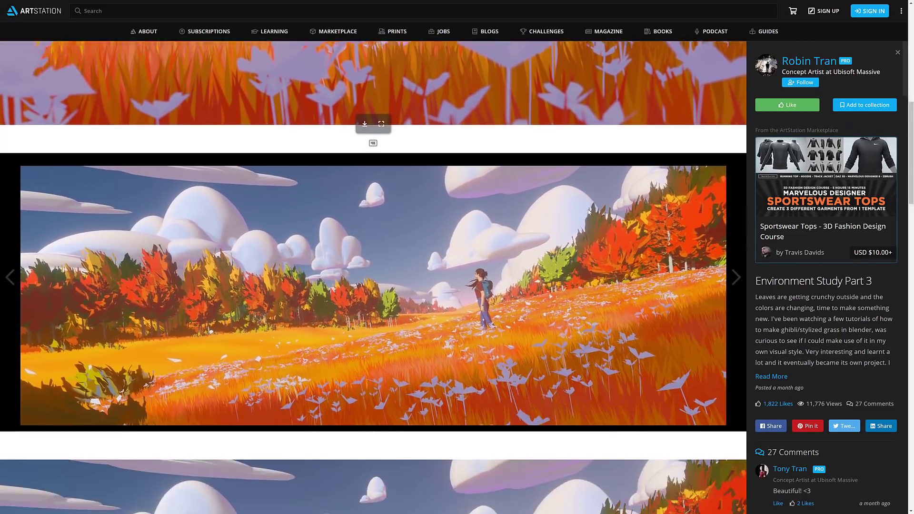
{"action": "scroll", "coordinate": [589, 212], "scroll_direction": "down", "scroll_amount": 8}
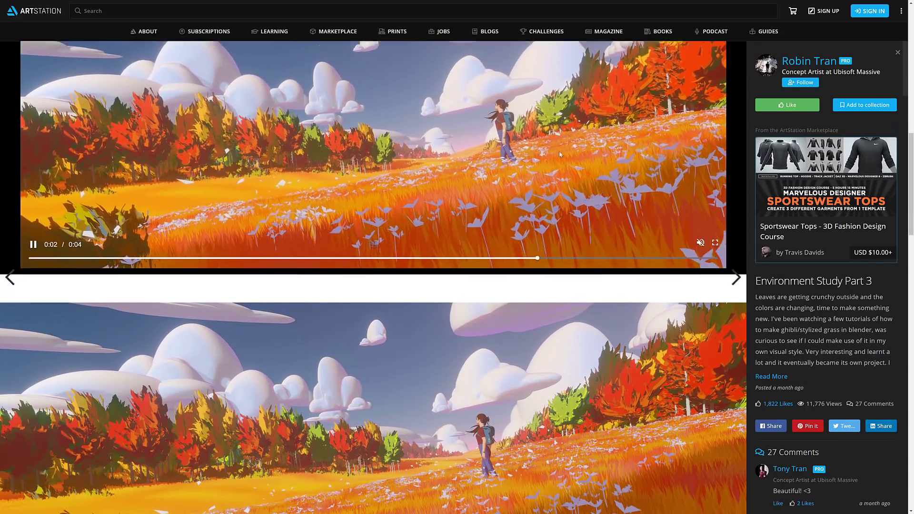
{"action": "scroll", "coordinate": [573, 193], "scroll_direction": "down", "scroll_amount": 3}
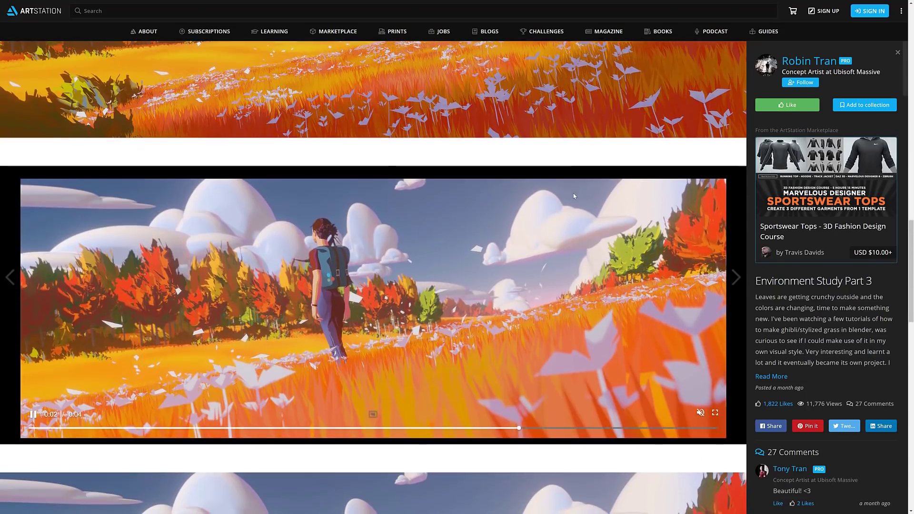
{"action": "scroll", "coordinate": [573, 192], "scroll_direction": "down", "scroll_amount": 6}
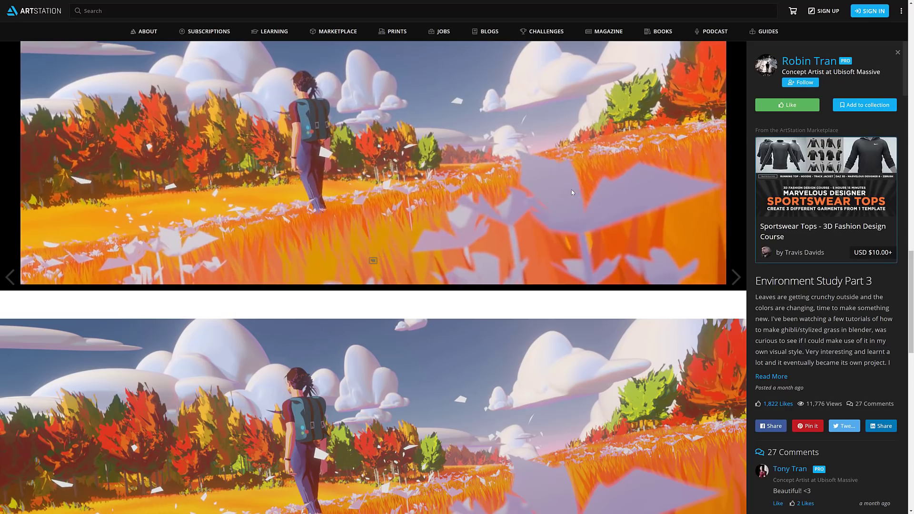
{"action": "scroll", "coordinate": [579, 193], "scroll_direction": "down", "scroll_amount": 4}
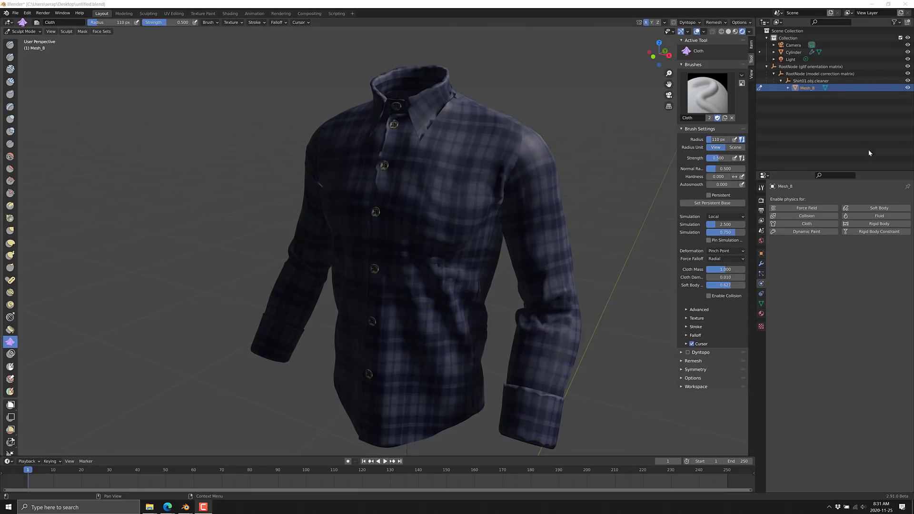
Set the Cloth brush deformation to Drag and drag folds into the collar and shirt front
{"action": "middle_click_drag", "start_coordinate": [513, 273], "coordinate": [581, 378]}
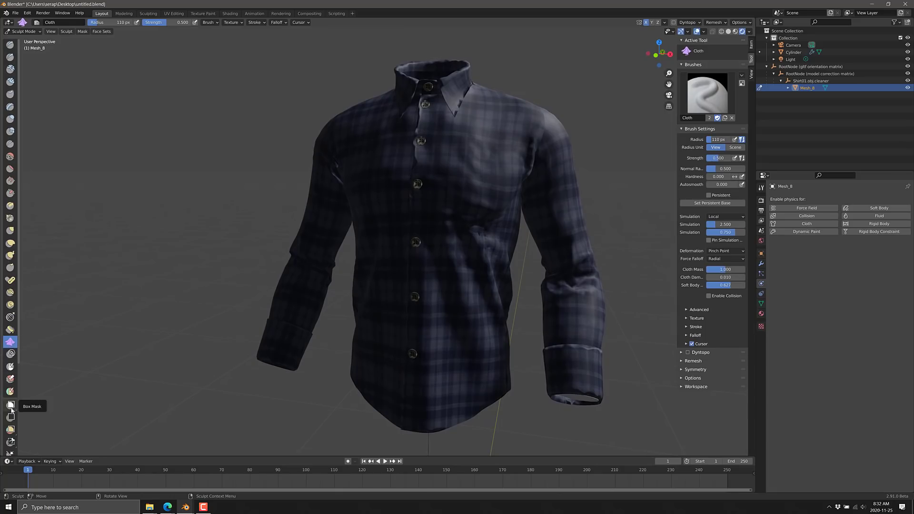
{"action": "scroll", "coordinate": [12, 436], "scroll_direction": "down", "scroll_amount": 2}
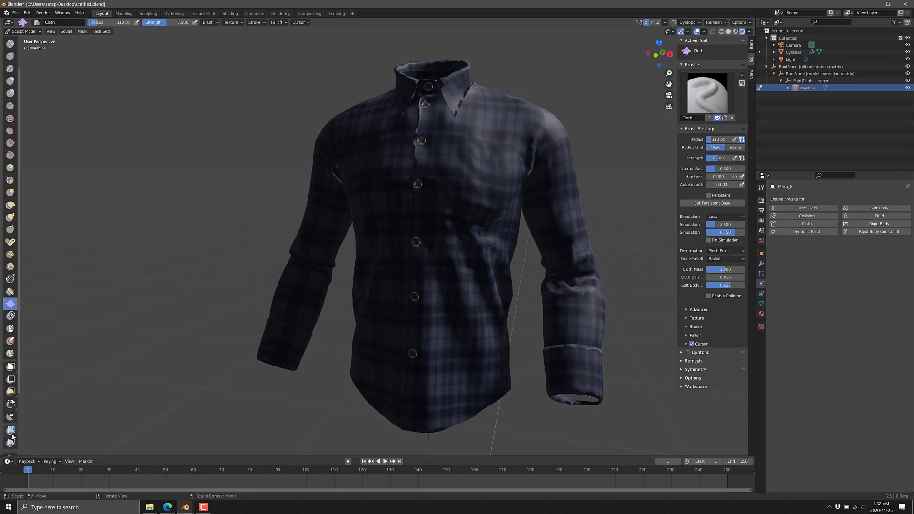
{"action": "scroll", "coordinate": [12, 436], "scroll_direction": "down", "scroll_amount": 3}
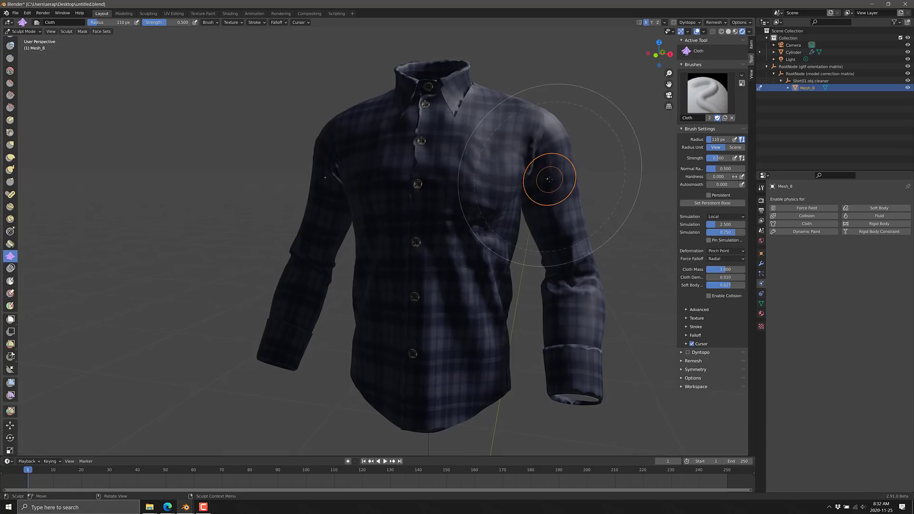
{"action": "left_click", "coordinate": [733, 251]}
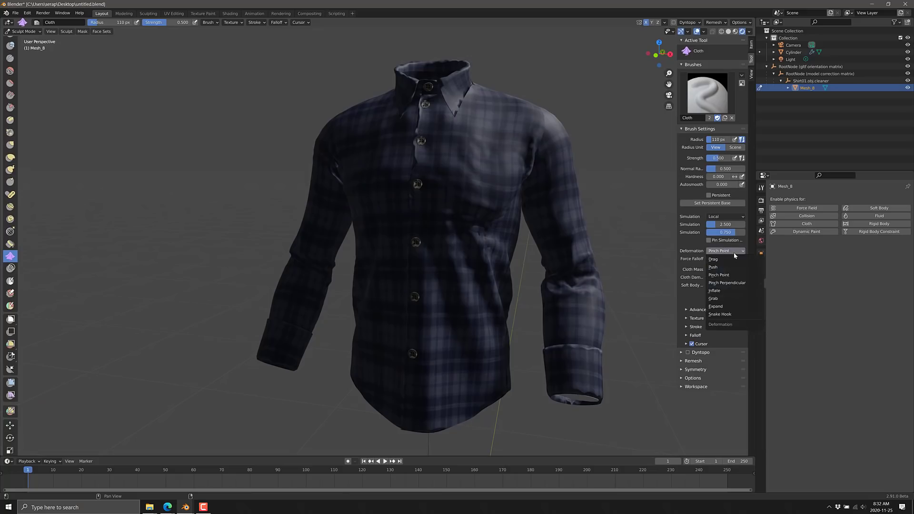
{"action": "left_click", "coordinate": [733, 264]}
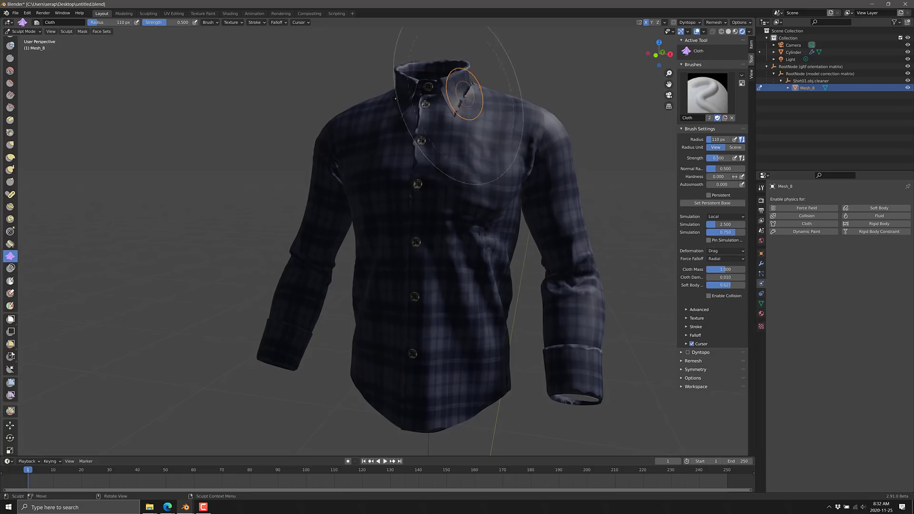
{"action": "left_click_drag", "start_coordinate": [486, 129], "coordinate": [465, 269]}
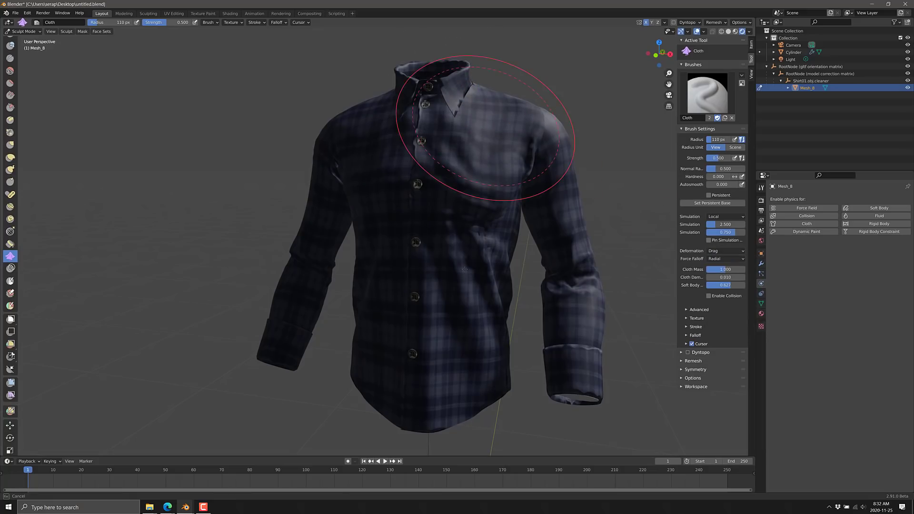
{"action": "left_click_drag", "start_coordinate": [477, 309], "coordinate": [473, 292]}
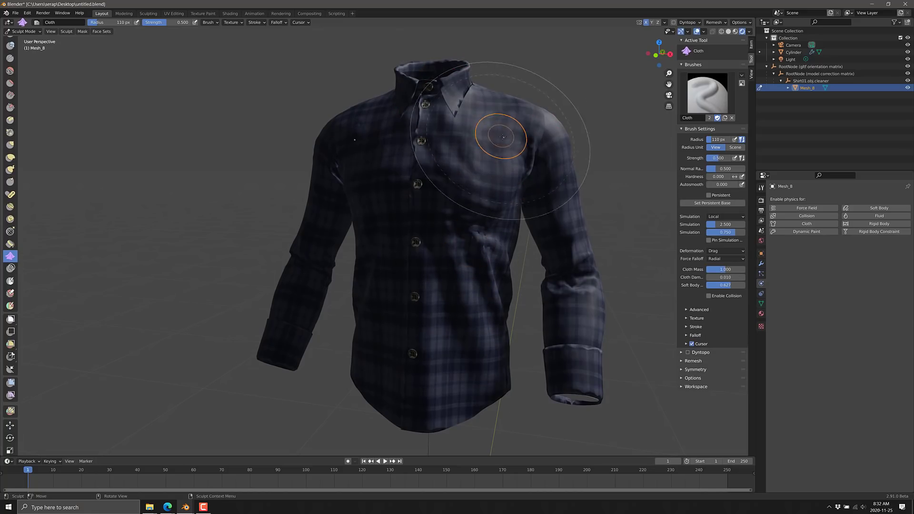
Switch the cloth deformation to Pinch Point and pinch folds into the chest
{"action": "left_click", "coordinate": [736, 251]}
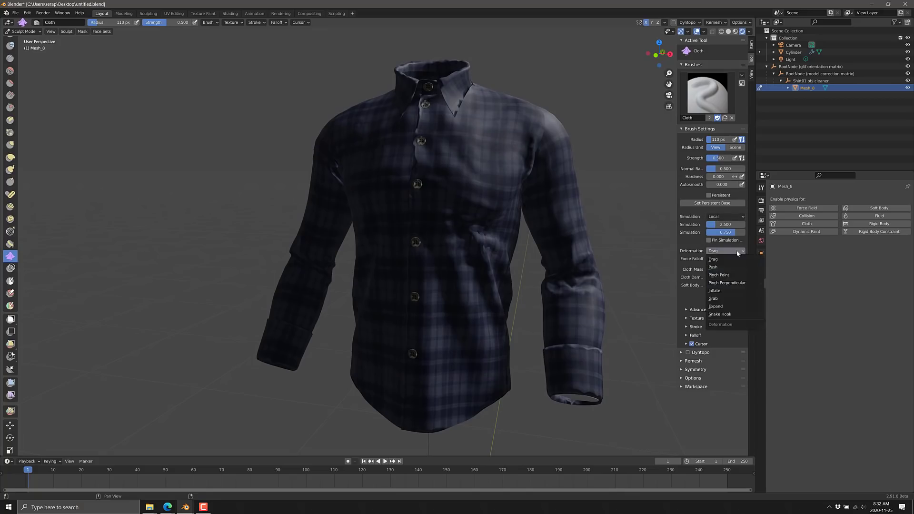
{"action": "left_click", "coordinate": [720, 275]}
{"action": "mouse_move", "coordinate": [481, 97]}
{"action": "left_mouse_down"}
{"action": "mouse_move", "coordinate": [489, 121]}
{"action": "mouse_move", "coordinate": [480, 142]}
{"action": "left_mouse_up"}
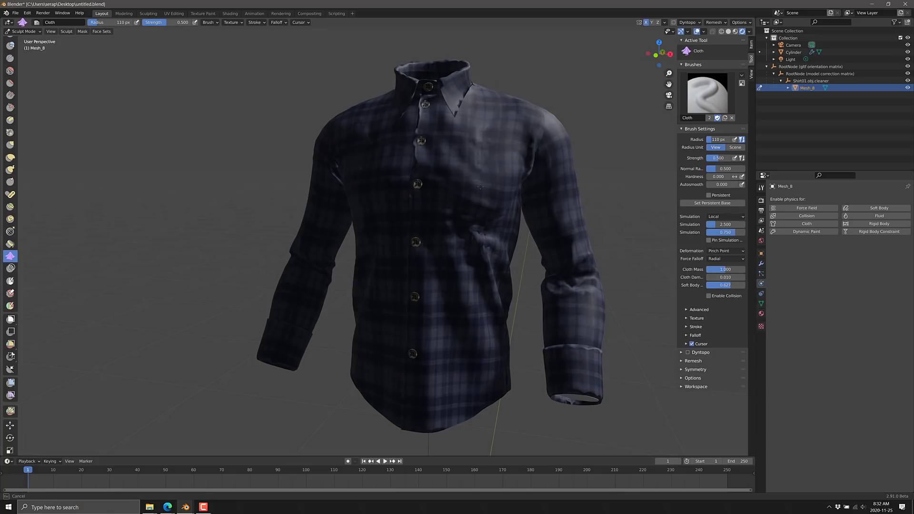
{"action": "mouse_move", "coordinate": [484, 205]}
{"action": "left_mouse_down"}
{"action": "mouse_move", "coordinate": [490, 108]}
{"action": "mouse_move", "coordinate": [484, 167]}
{"action": "mouse_move", "coordinate": [476, 106]}
{"action": "mouse_move", "coordinate": [478, 157]}
{"action": "left_mouse_up"}
Switch the cloth deformation to Grab and pull the chest fabric
{"action": "left_click", "coordinate": [726, 251]}
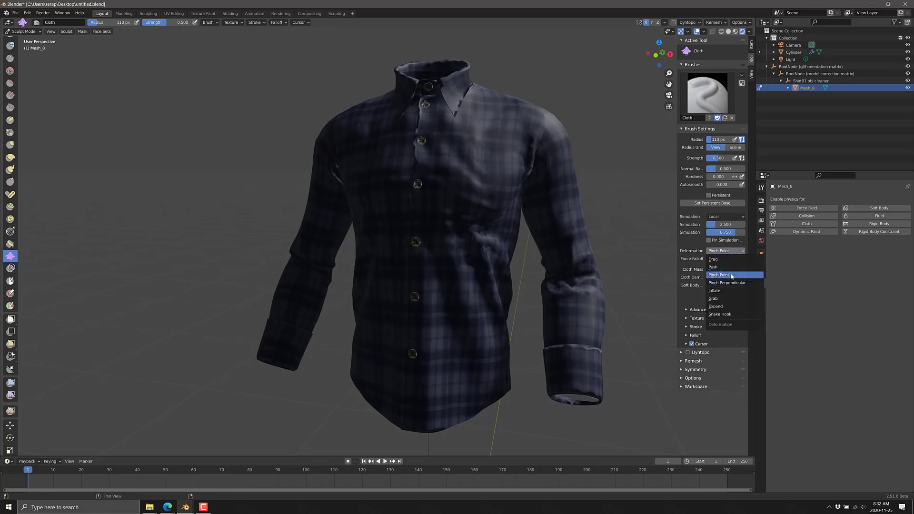
{"action": "left_click", "coordinate": [727, 298]}
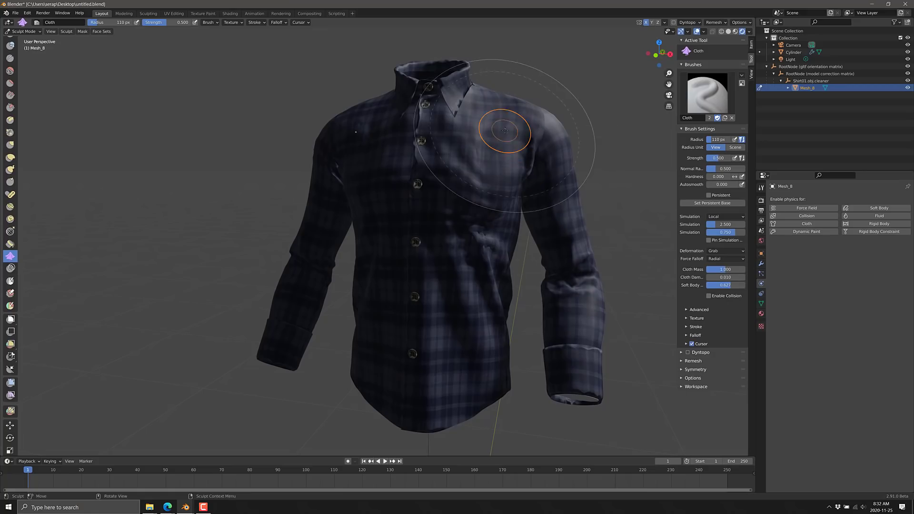
{"action": "left_click_drag", "start_coordinate": [506, 125], "coordinate": [520, 101]}
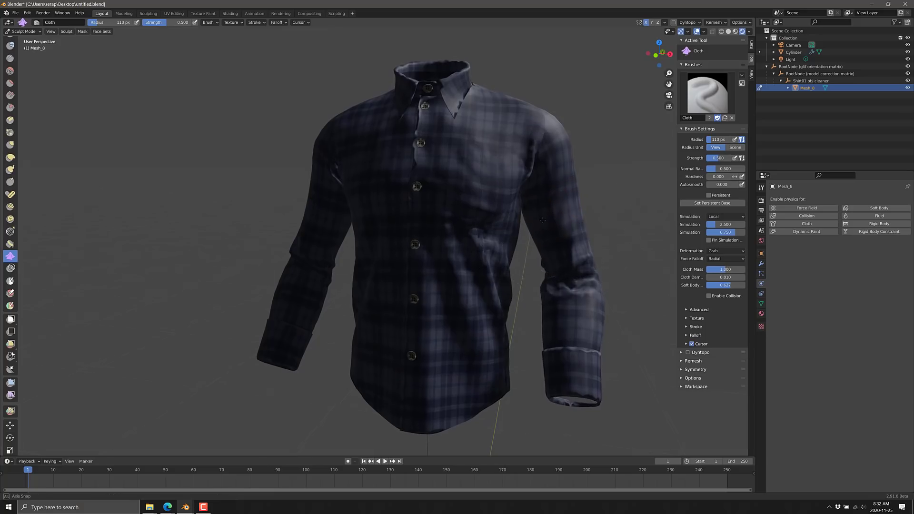
{"action": "middle_click_drag", "start_coordinate": [569, 201], "coordinate": [521, 218]}
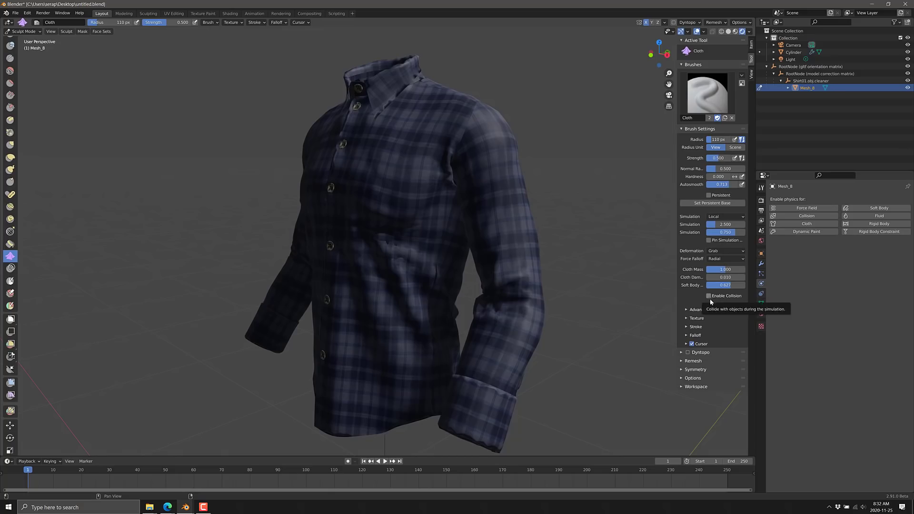
Inspect the shirt mesh in Wireframe shading from front and side angles
{"action": "key", "text": "z"}
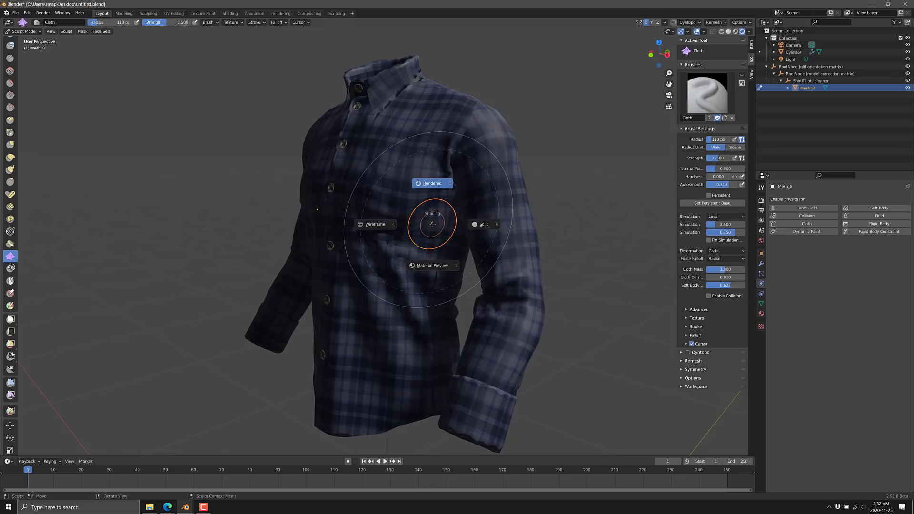
{"action": "left_click", "coordinate": [402, 227]}
{"action": "middle_click_drag", "start_coordinate": [453, 208], "coordinate": [421, 178]}
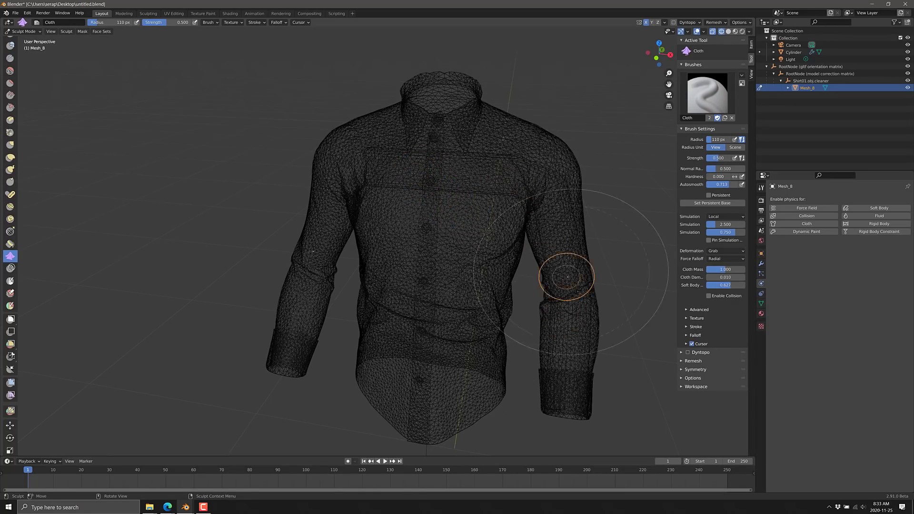
{"action": "mouse_move", "coordinate": [569, 273]}
{"action": "middle_mouse_down"}
{"action": "mouse_move", "coordinate": [545, 277]}
{"action": "mouse_move", "coordinate": [444, 214]}
{"action": "middle_mouse_up"}
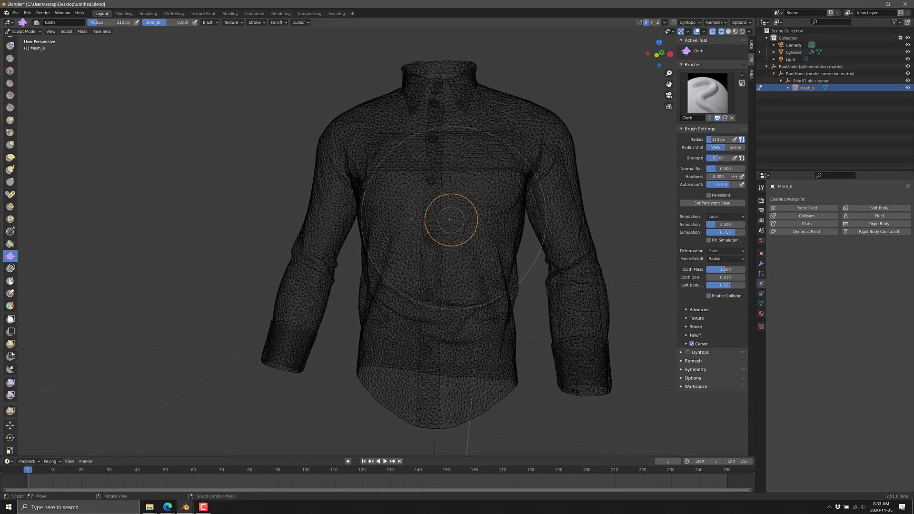
Return the viewport to Rendered shading and select the Cloth Filter tool
{"action": "key", "text": "z"}
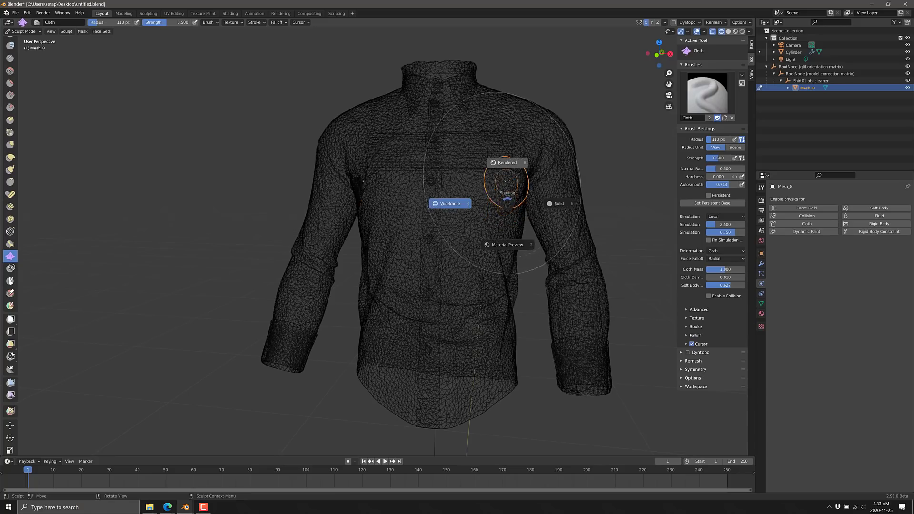
{"action": "left_click", "coordinate": [511, 167]}
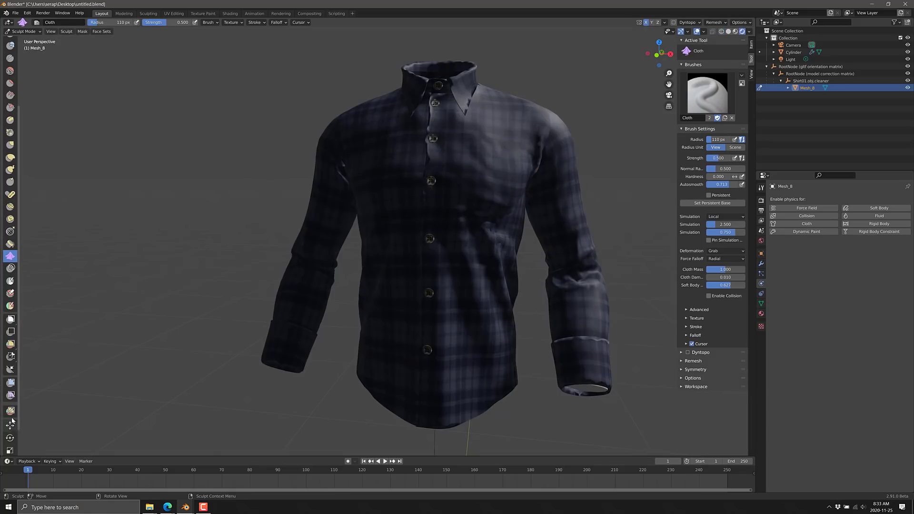
{"action": "left_click", "coordinate": [10, 395]}
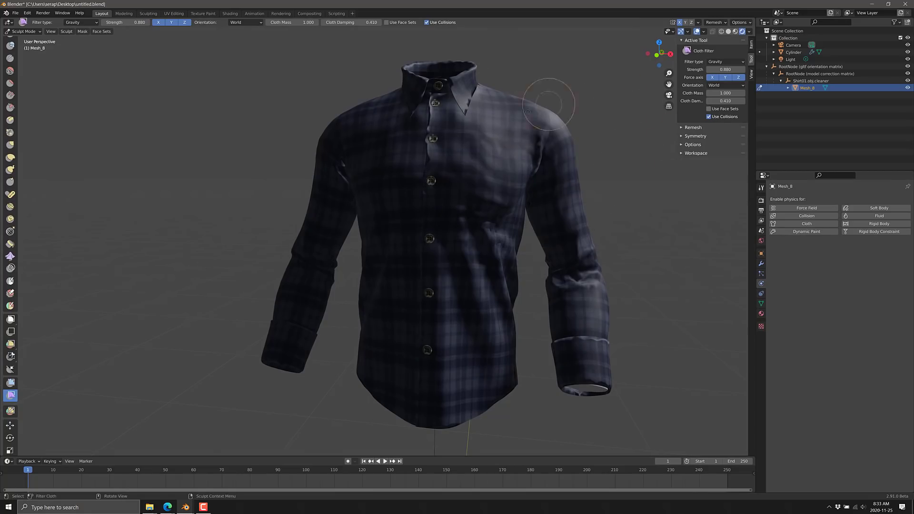
Apply the Gravity cloth filter repeatedly so the shirt drapes over the neck form, then expand Remesh
{"action": "left_click_drag", "start_coordinate": [640, 60], "coordinate": [571, 96]}
{"action": "left_click", "coordinate": [738, 61]}
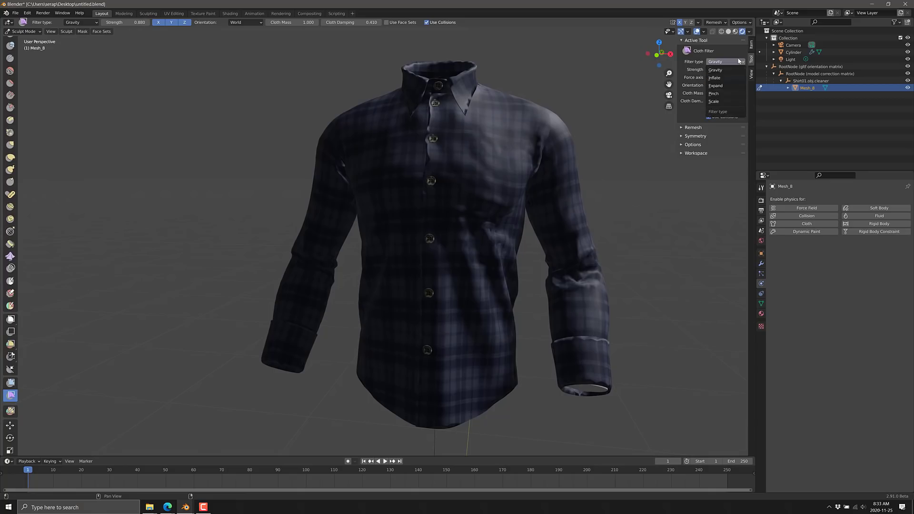
{"action": "left_click", "coordinate": [723, 71]}
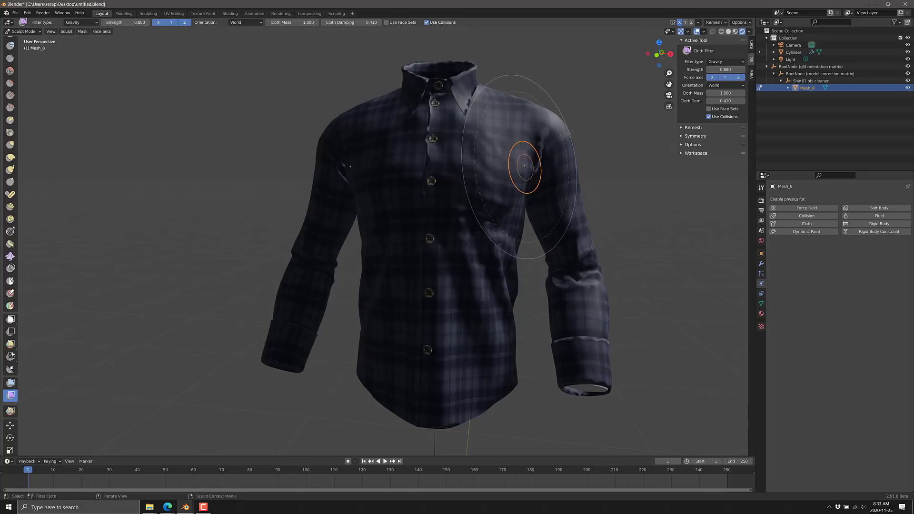
{"action": "mouse_move", "coordinate": [489, 135]}
{"action": "left_mouse_down"}
{"action": "mouse_move", "coordinate": [496, 117]}
{"action": "mouse_move", "coordinate": [535, 124]}
{"action": "left_mouse_up"}
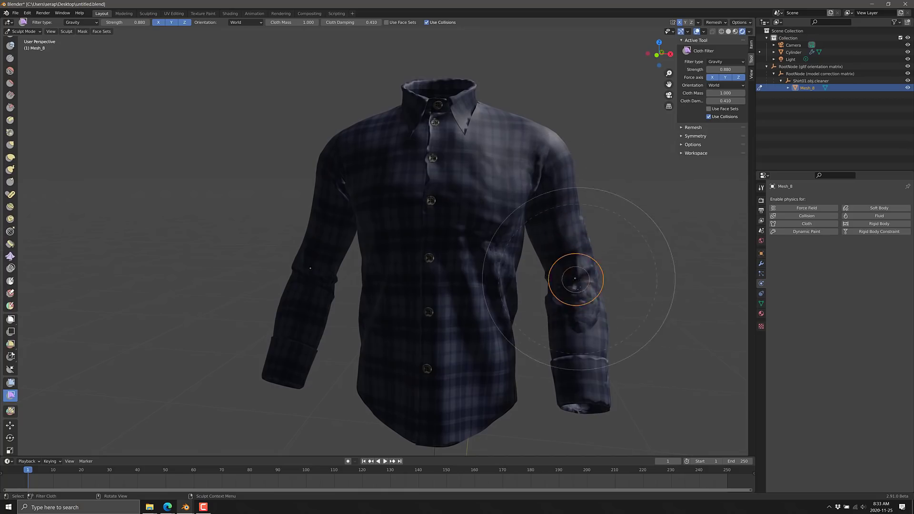
{"action": "middle_click_drag", "start_coordinate": [591, 296], "coordinate": [539, 322]}
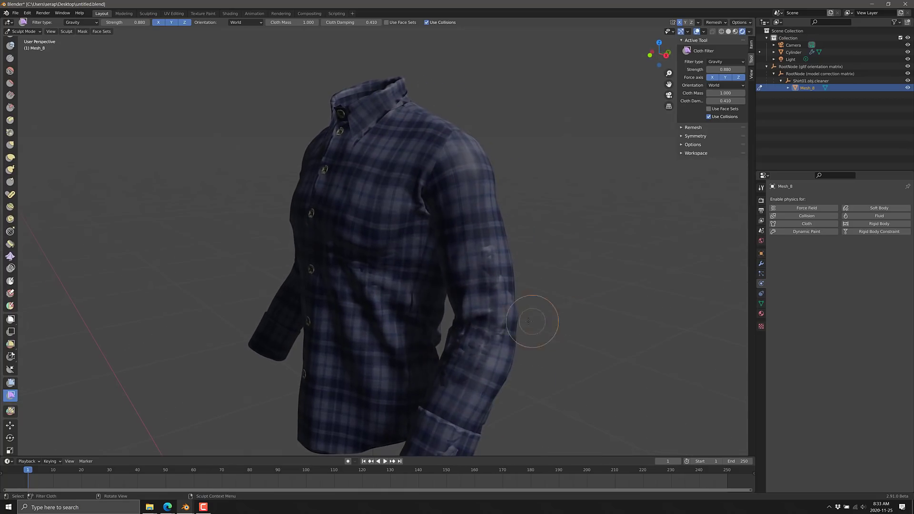
{"action": "left_click_drag", "start_coordinate": [375, 144], "coordinate": [402, 162]}
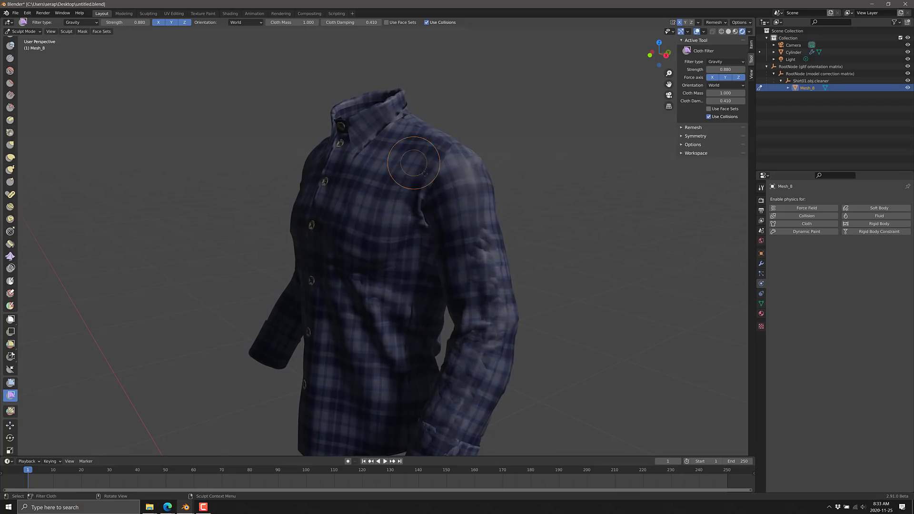
{"action": "left_click_drag", "start_coordinate": [453, 205], "coordinate": [455, 212]}
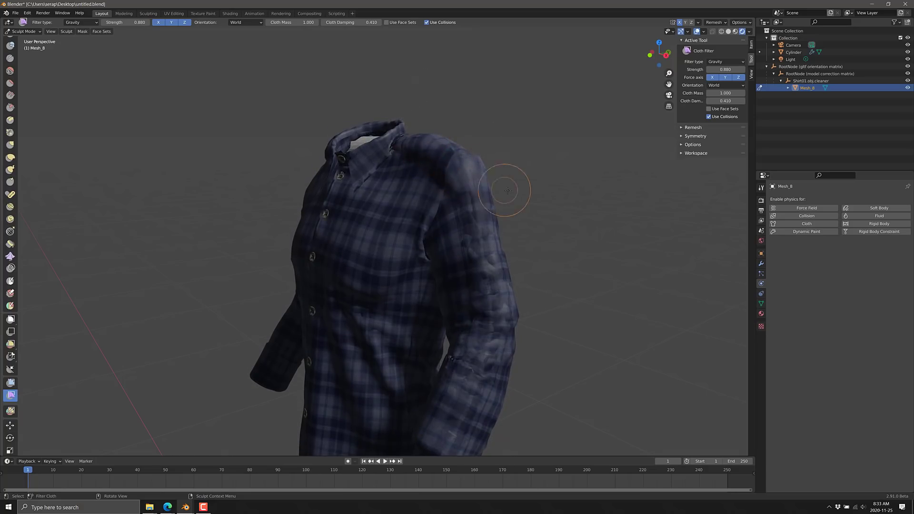
{"action": "middle_click_drag", "start_coordinate": [508, 190], "coordinate": [597, 206]}
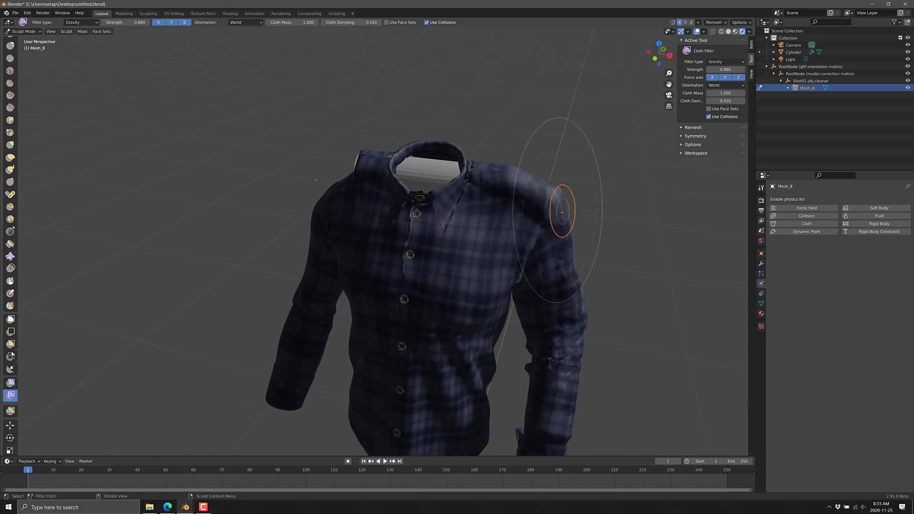
{"action": "left_click_drag", "start_coordinate": [453, 223], "coordinate": [415, 257]}
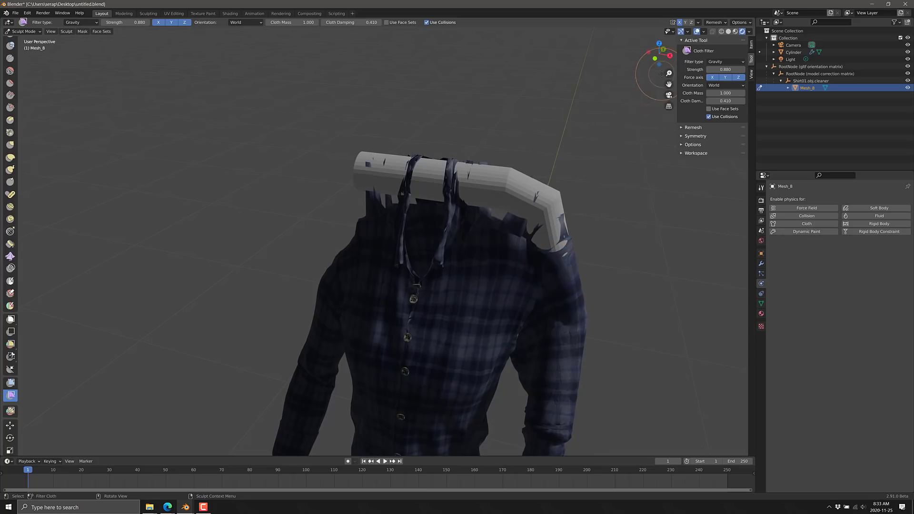
{"action": "left_click", "coordinate": [688, 128]}
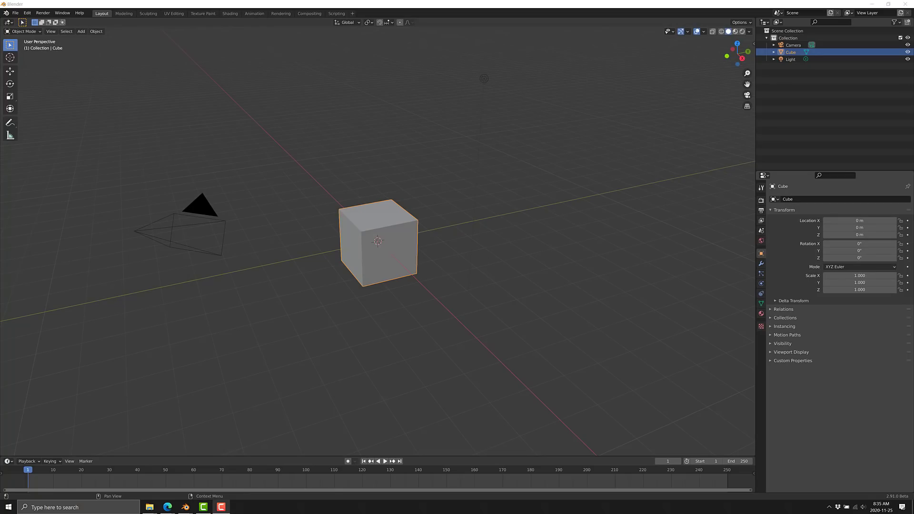
Duplicate the cube with Shift+D and place Cube.001 overlapping its right side
{"action": "scroll", "coordinate": [407, 231], "scroll_direction": "up", "scroll_amount": 2}
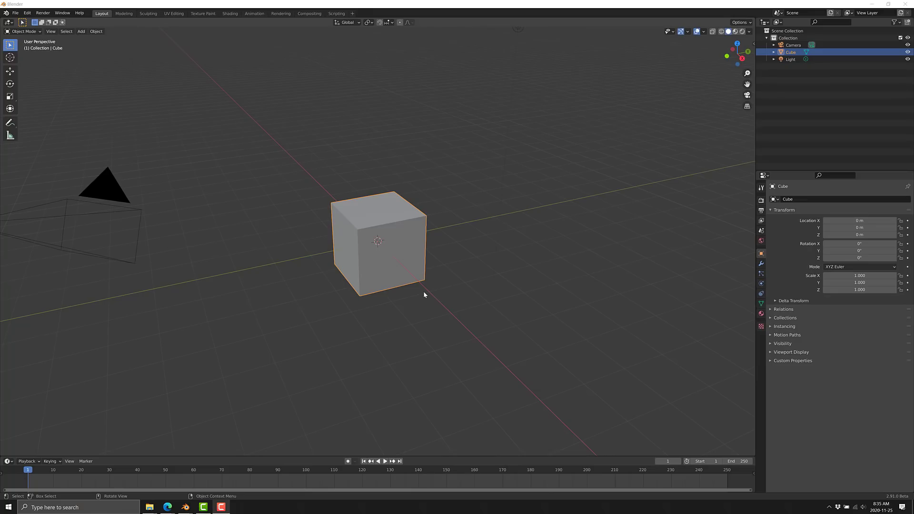
{"action": "left_click", "coordinate": [406, 264]}
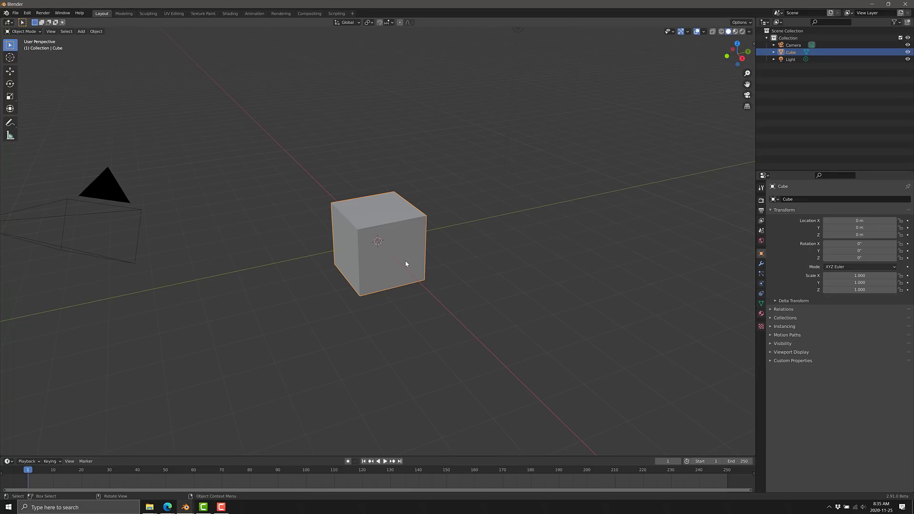
{"action": "key", "text": "shift+d"}
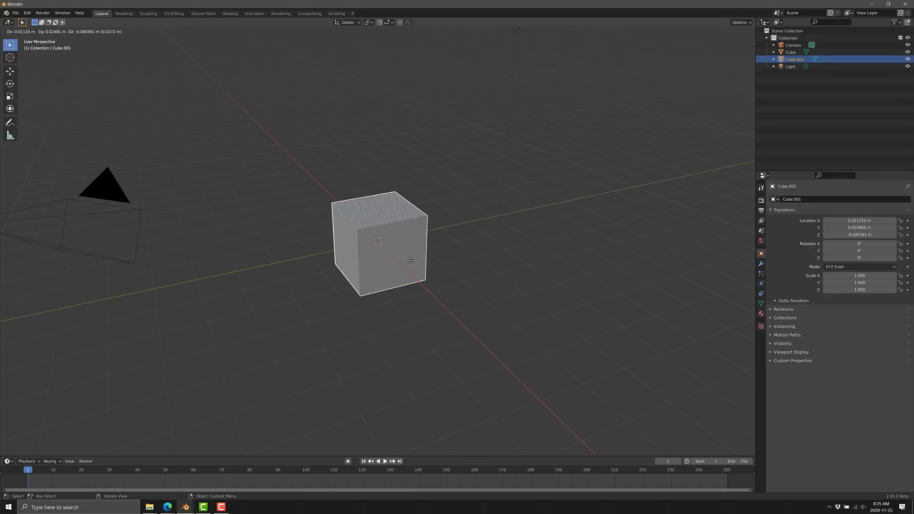
{"action": "left_click", "coordinate": [457, 273]}
{"action": "middle_click_drag", "start_coordinate": [457, 272], "coordinate": [499, 318]}
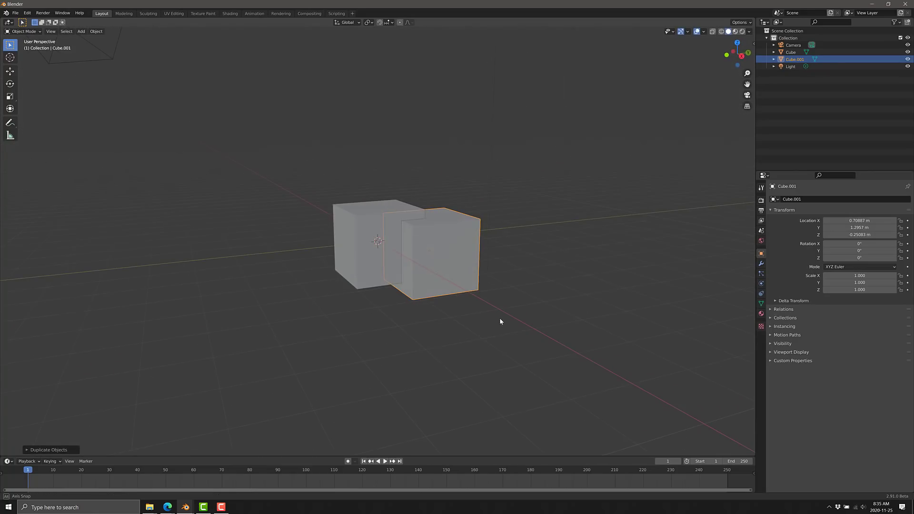
Add a Boolean modifier to the original cube with Cube.001 as the cutting object
{"action": "left_click", "coordinate": [761, 264]}
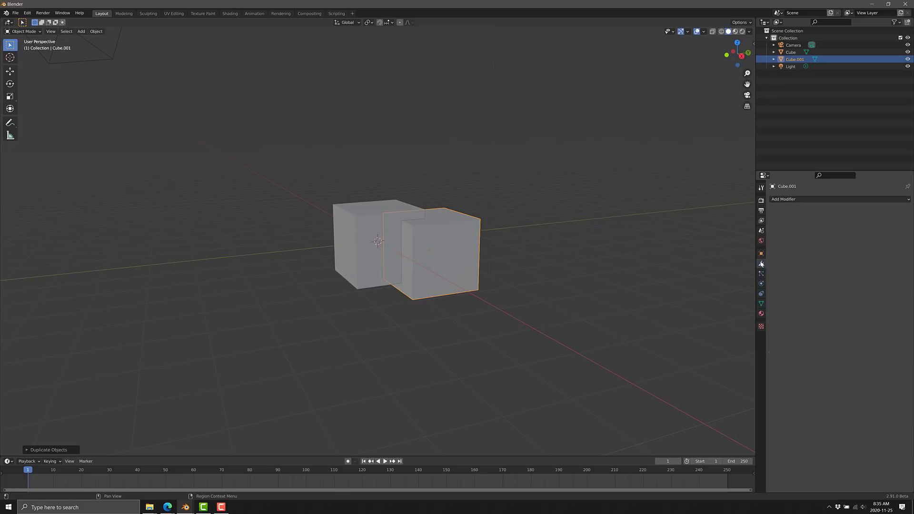
{"action": "left_click", "coordinate": [362, 224]}
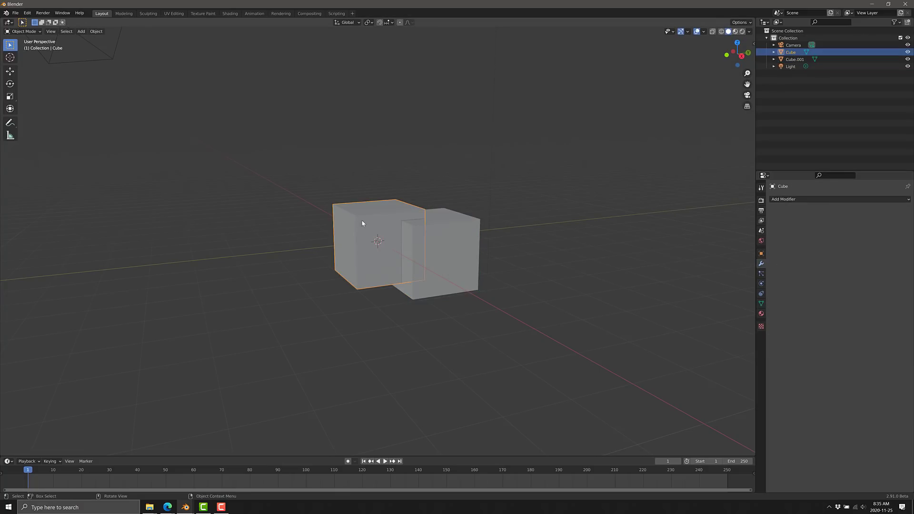
{"action": "left_click", "coordinate": [834, 199]}
{"action": "left_click", "coordinate": [776, 236]}
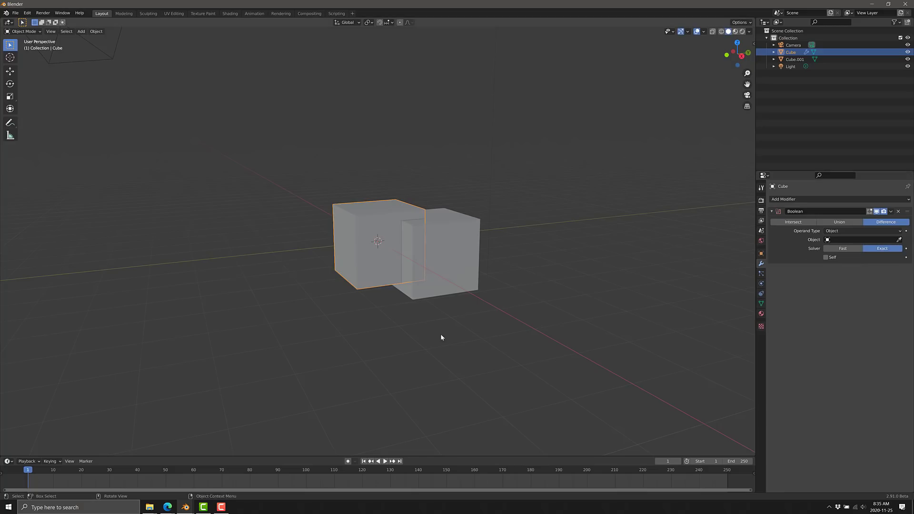
{"action": "middle_click_drag", "start_coordinate": [441, 334], "coordinate": [420, 342]}
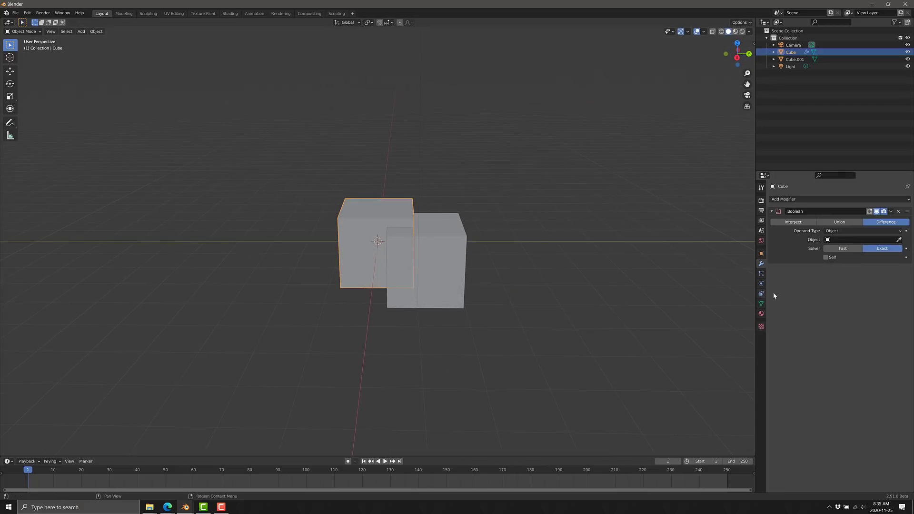
{"action": "left_click", "coordinate": [900, 240]}
{"action": "left_click", "coordinate": [453, 258]}
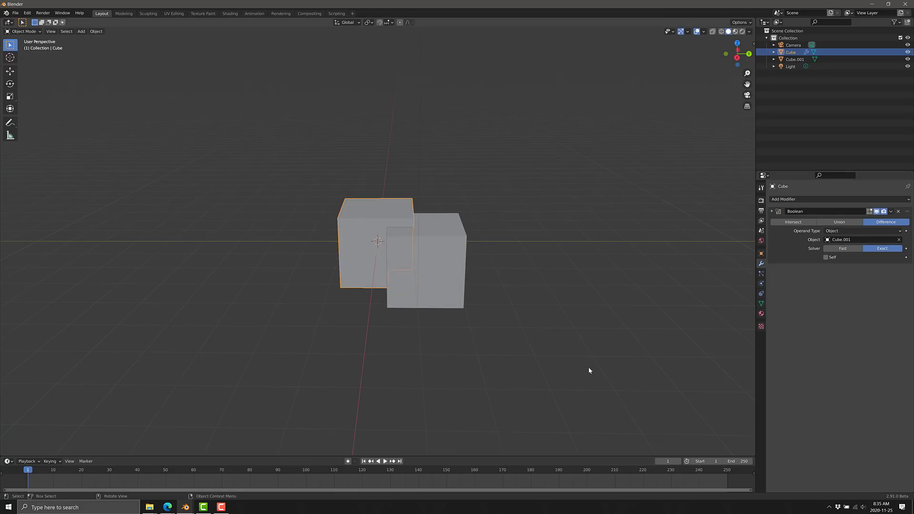
{"action": "middle_click_drag", "start_coordinate": [588, 367], "coordinate": [571, 358]}
Hide Cube.001 to preview the cut, unhide it, and try the Fast solver before returning to Exact
{"action": "left_click", "coordinate": [908, 59]}
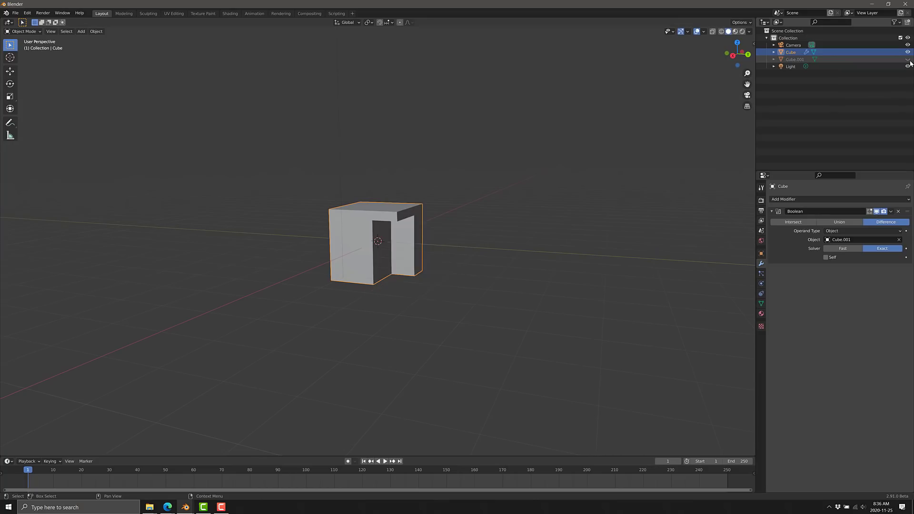
{"action": "middle_click_drag", "start_coordinate": [546, 265], "coordinate": [524, 241]}
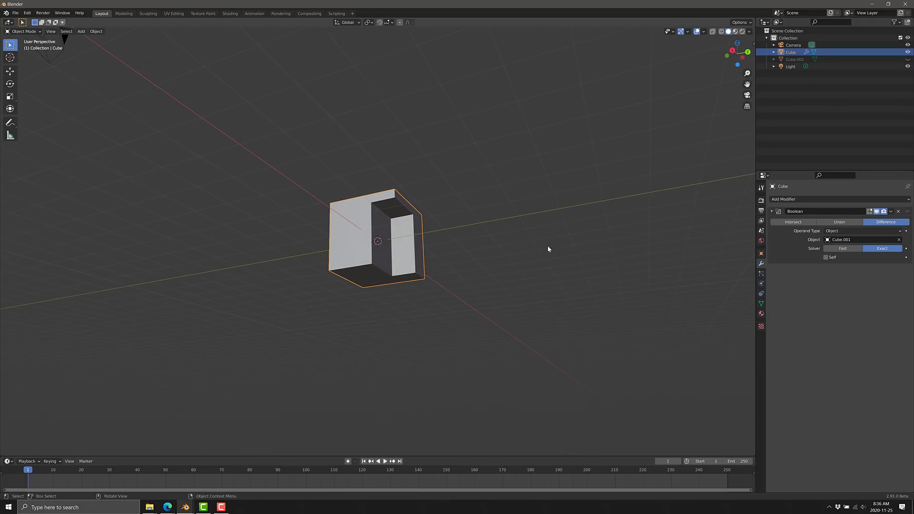
{"action": "key", "text": "alt+h"}
{"action": "middle_click_drag", "start_coordinate": [503, 273], "coordinate": [492, 231]}
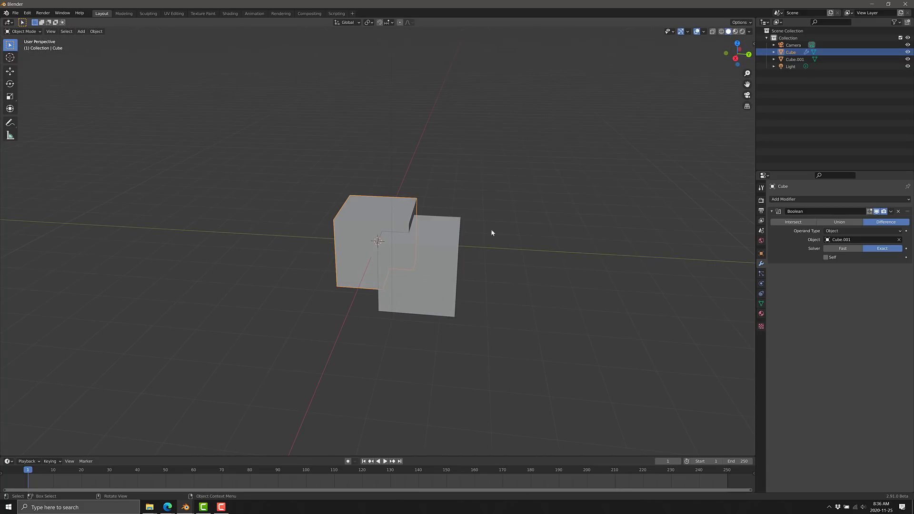
{"action": "left_click", "coordinate": [843, 249]}
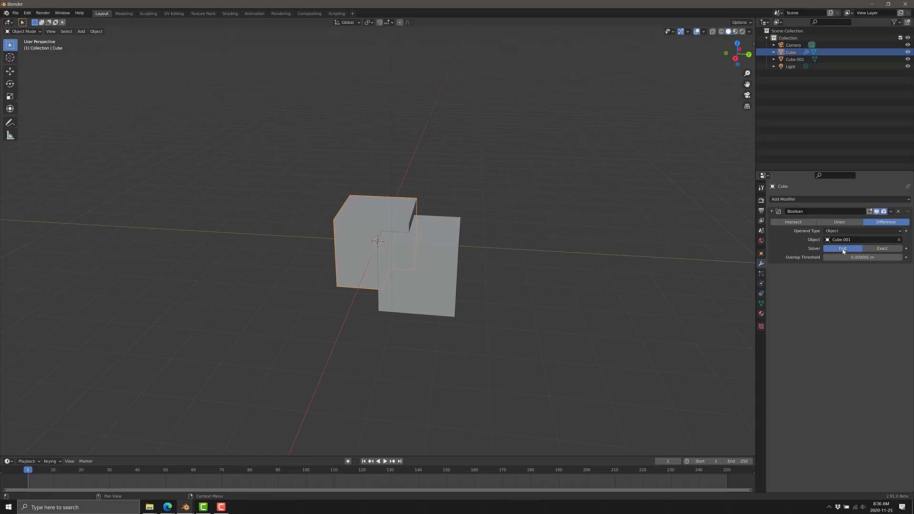
{"action": "left_click", "coordinate": [882, 249]}
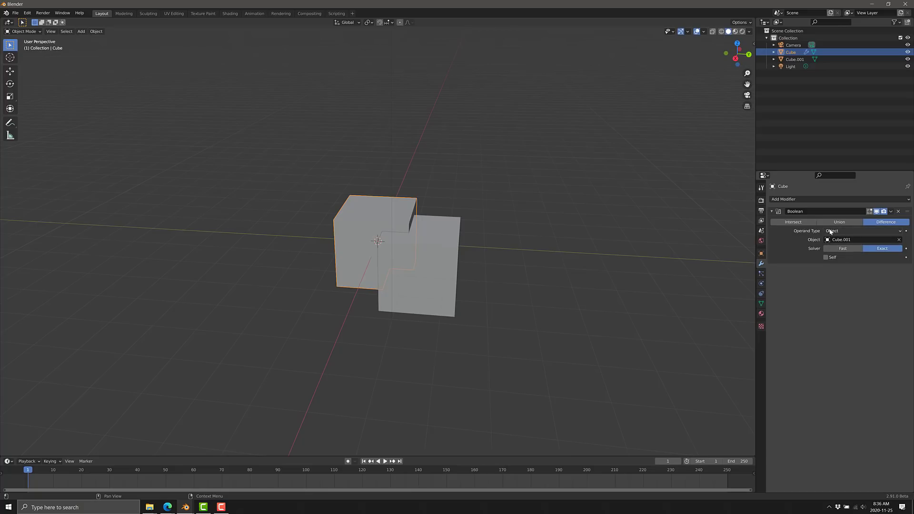
Delete Cube.001 from the scene
{"action": "left_click", "coordinate": [450, 266]}
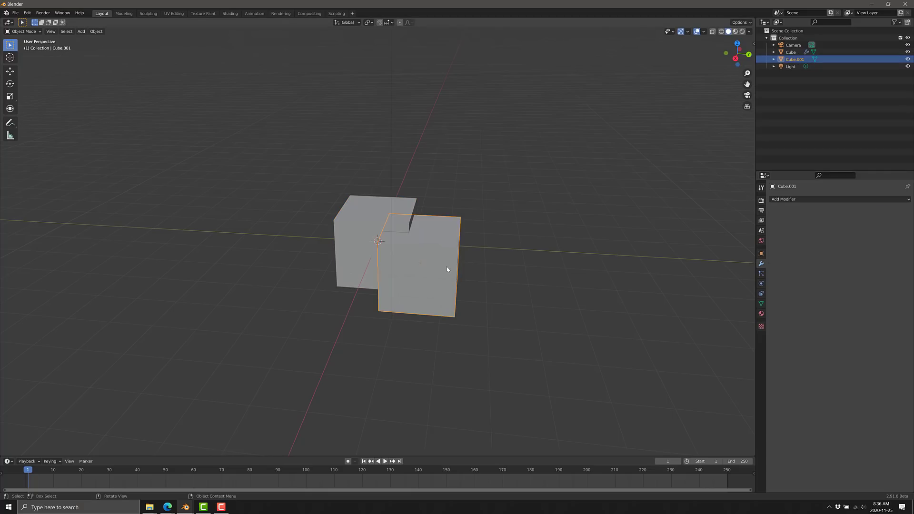
{"action": "key", "text": "x"}
{"action": "left_click", "coordinate": [447, 267]}
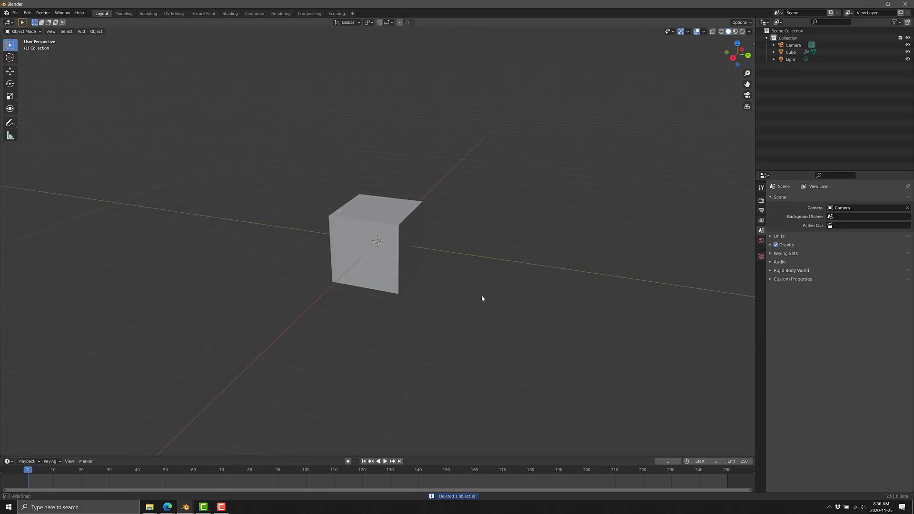
{"action": "left_click", "coordinate": [81, 31]}
{"action": "mouse_move", "coordinate": [91, 40]}
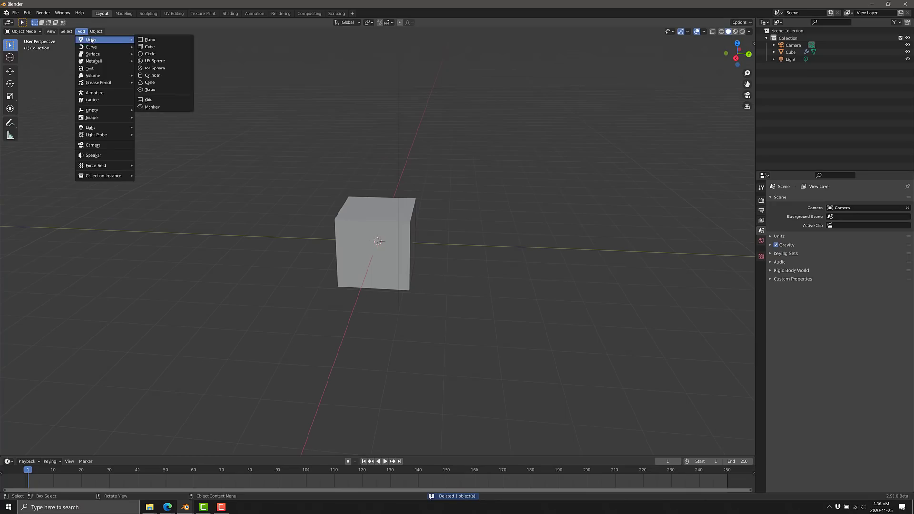
Create Collection 1 inside Collection and make it the active collection
{"action": "left_click", "coordinate": [788, 38]}
{"action": "right_click", "coordinate": [793, 38]}
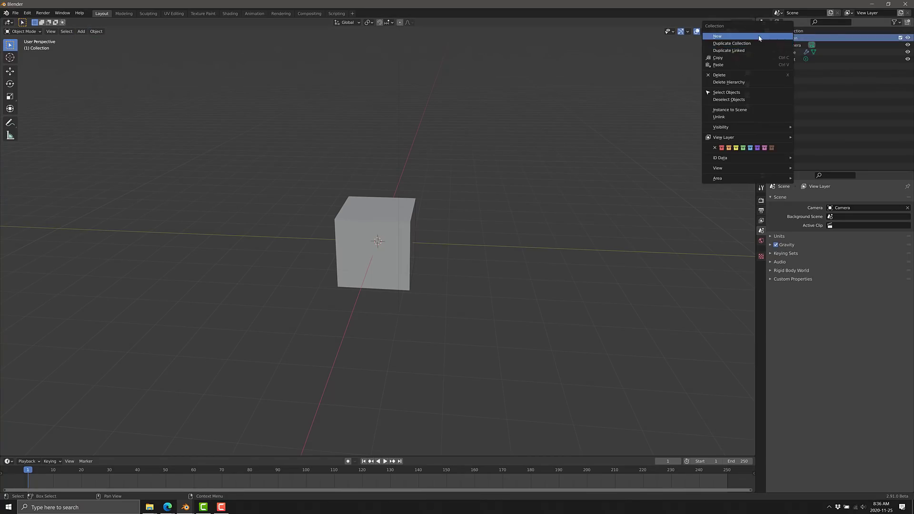
{"action": "left_click", "coordinate": [761, 42]}
{"action": "left_click", "coordinate": [798, 45]}
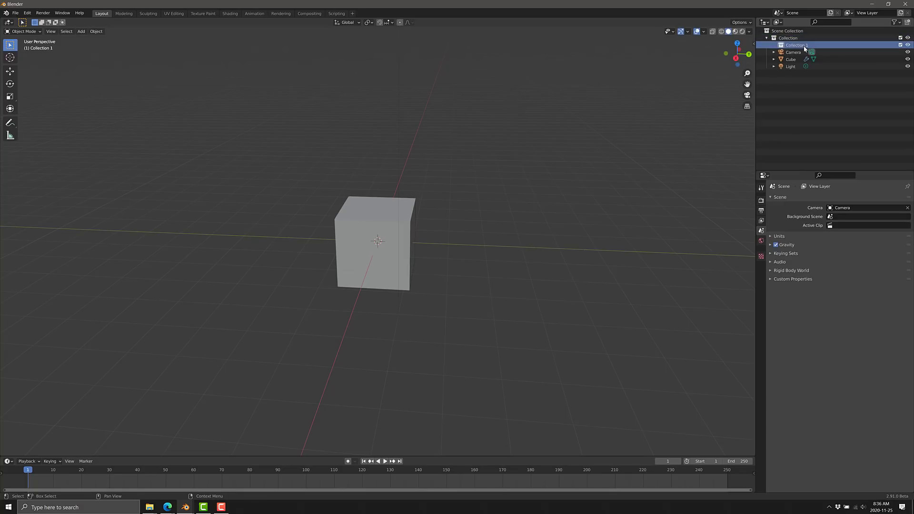
Add a UV sphere and duplicate it into three overlapping spheres beside the cube
{"action": "left_click", "coordinate": [82, 32]}
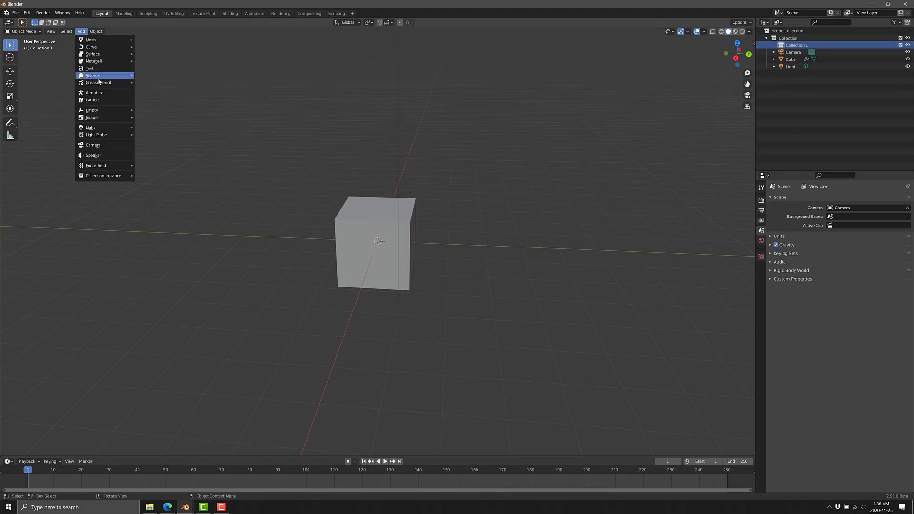
{"action": "mouse_move", "coordinate": [98, 40]}
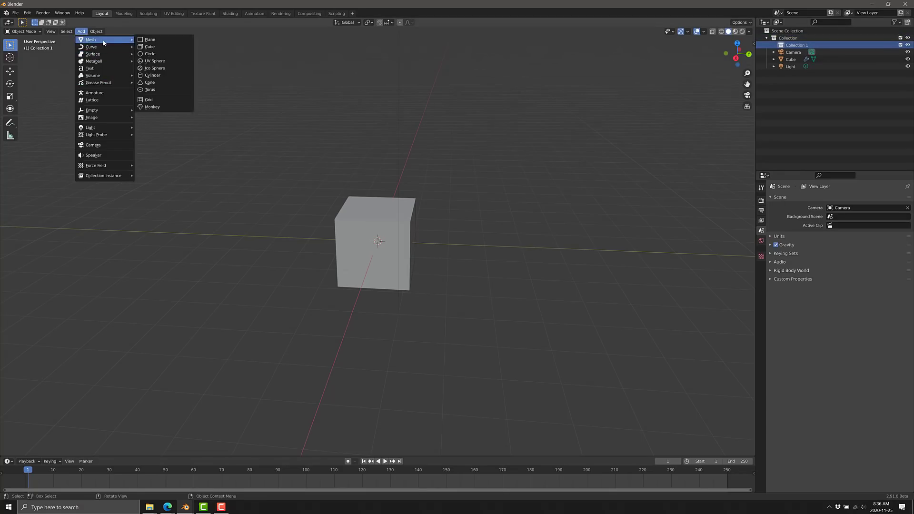
{"action": "left_click", "coordinate": [169, 61]}
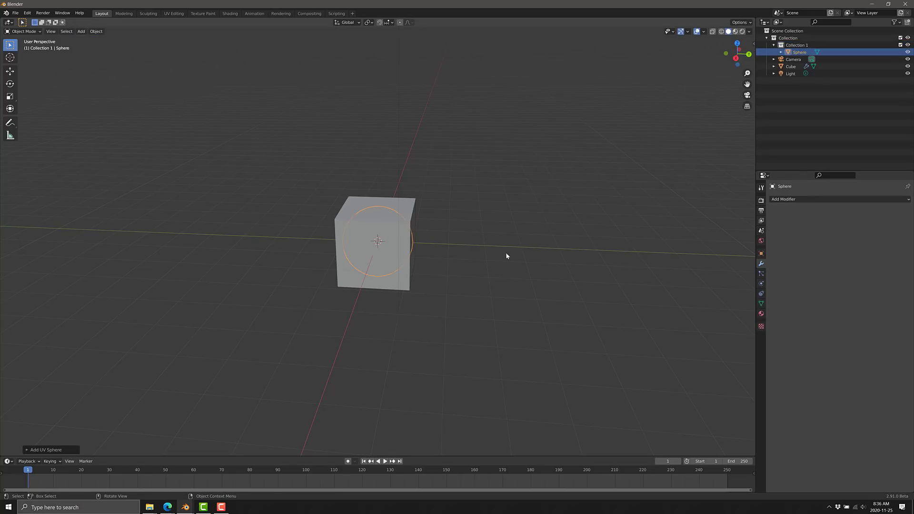
{"action": "key", "text": "shift+d"}
{"action": "left_click", "coordinate": [538, 192]}
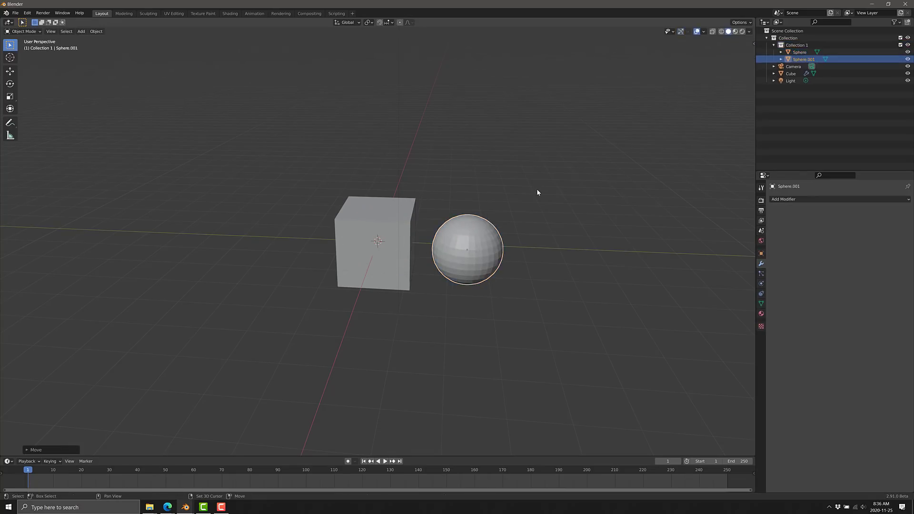
{"action": "key", "text": "shift+d"}
{"action": "left_click", "coordinate": [538, 222]}
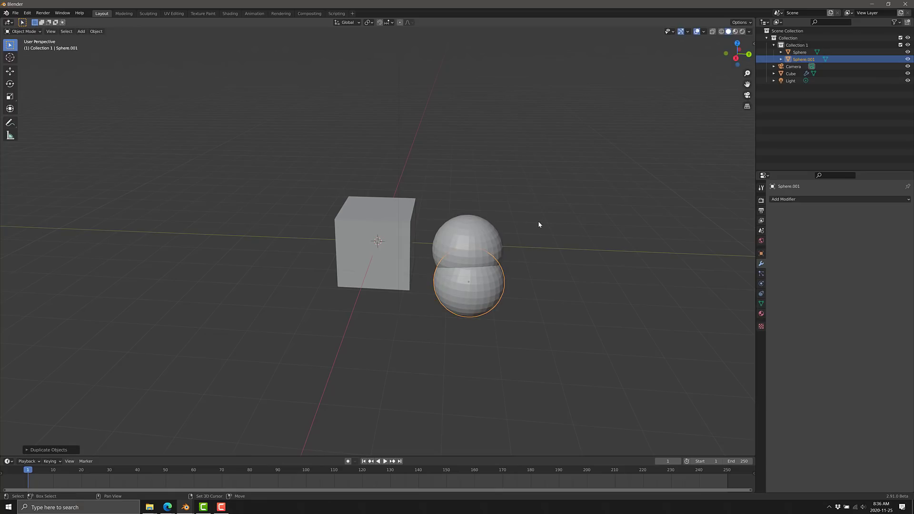
{"action": "key", "text": "shift+d"}
{"action": "left_click", "coordinate": [561, 206]}
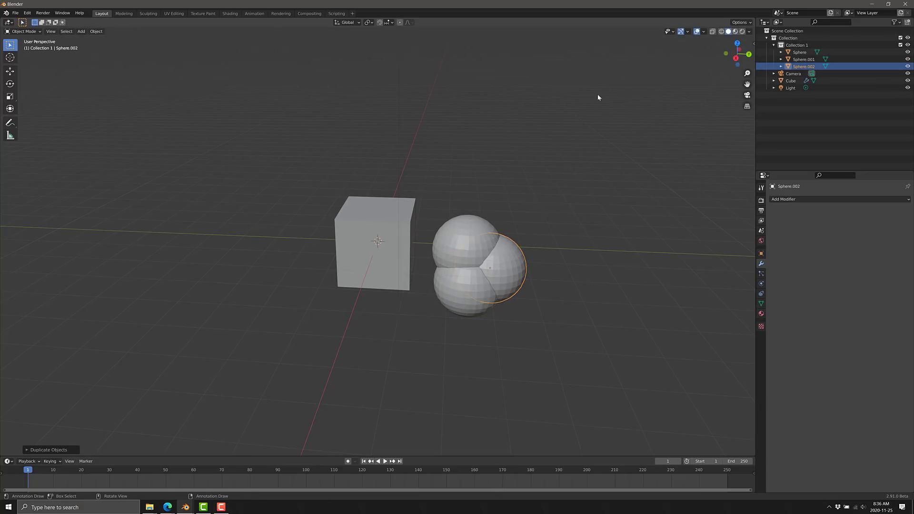
Select Sphere, Sphere.001 and Sphere.002 in the Outliner and move them left into the cube
{"action": "left_click", "coordinate": [797, 45]}
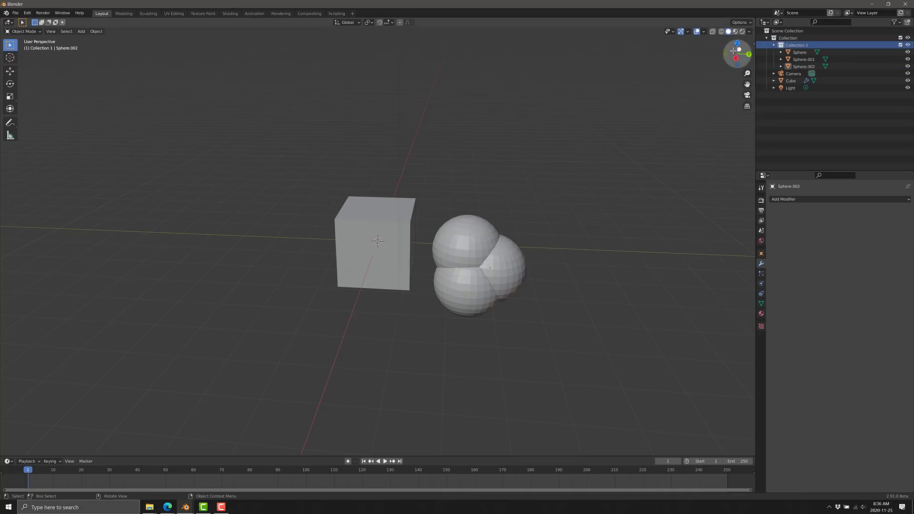
{"action": "left_click", "coordinate": [799, 52]}
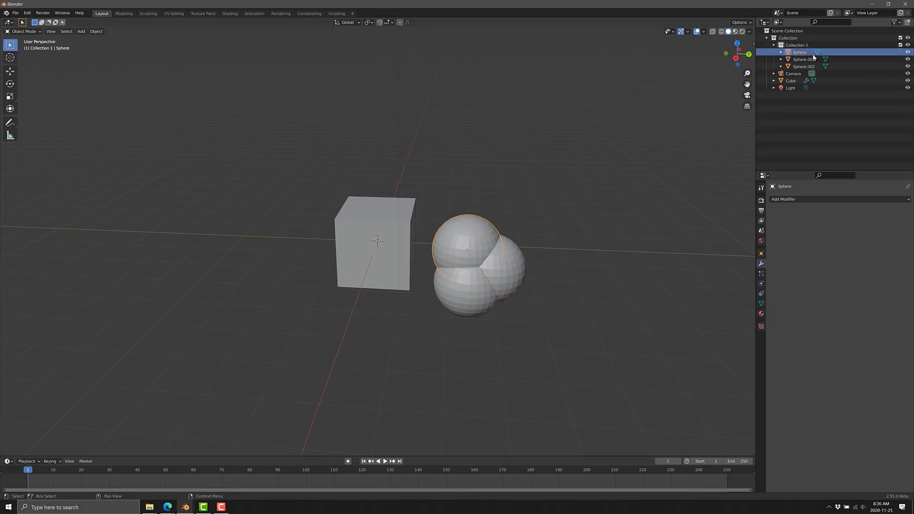
{"action": "left_click", "coordinate": [804, 66], "text": "shift"}
{"action": "key", "text": "g"}
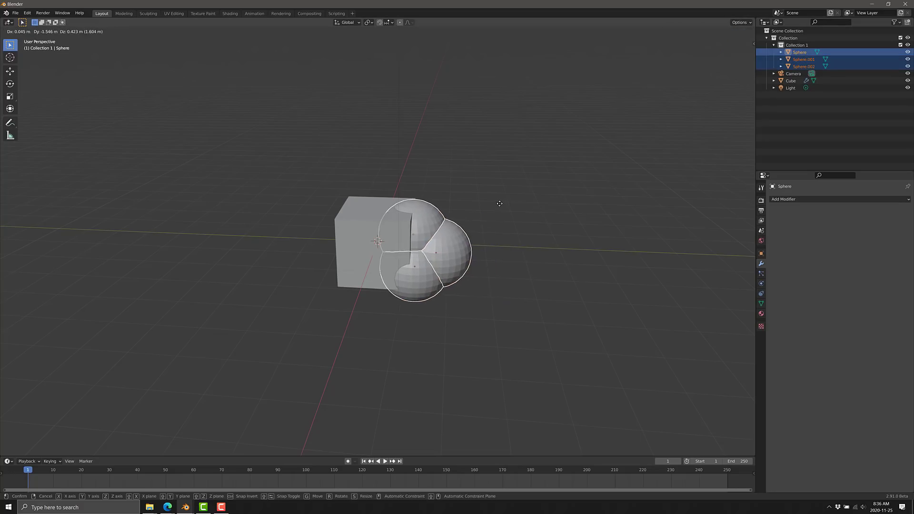
{"action": "left_click", "coordinate": [493, 174]}
Set the cube's Boolean operand type to Collection using Collection 1, then hide that collection
{"action": "left_click", "coordinate": [360, 228]}
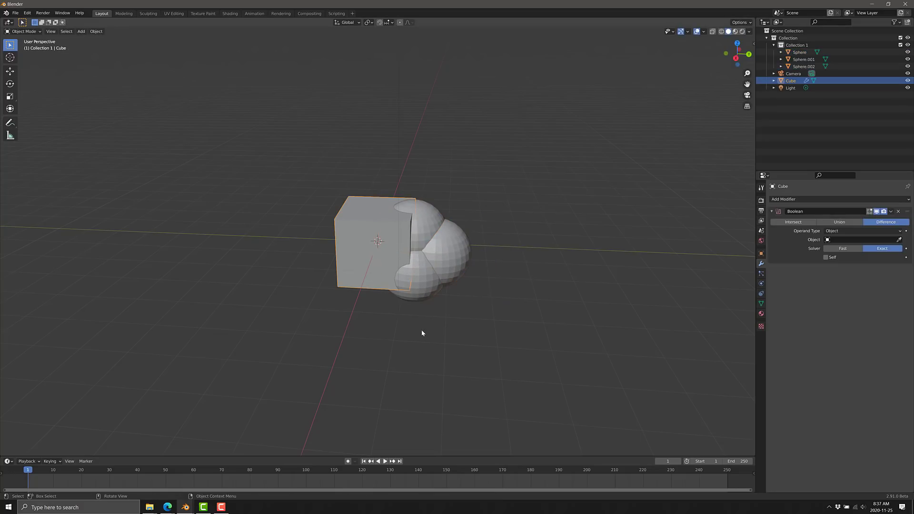
{"action": "left_click", "coordinate": [838, 231]}
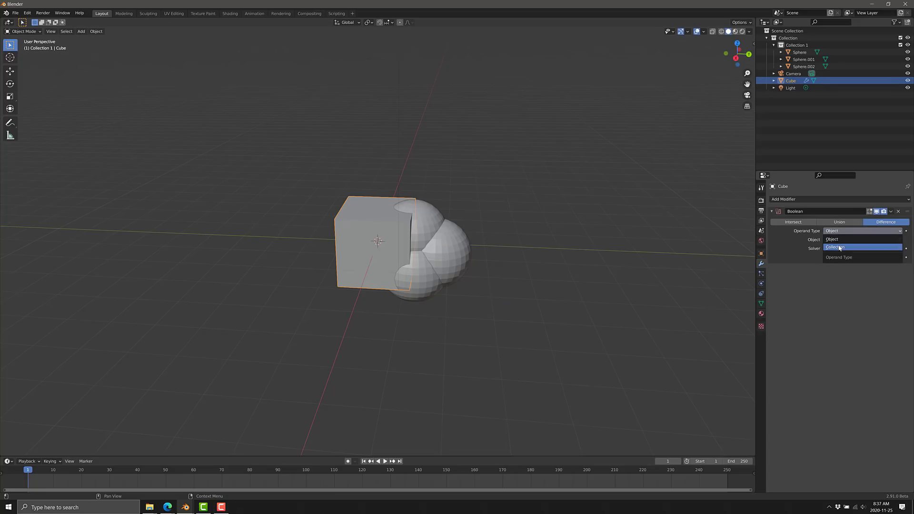
{"action": "left_click", "coordinate": [839, 247]}
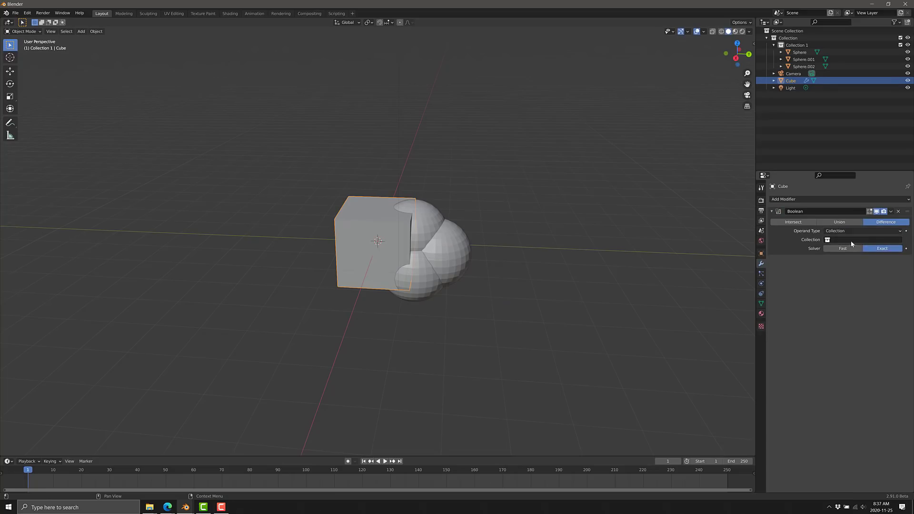
{"action": "left_click", "coordinate": [852, 241]}
{"action": "left_click", "coordinate": [852, 257]}
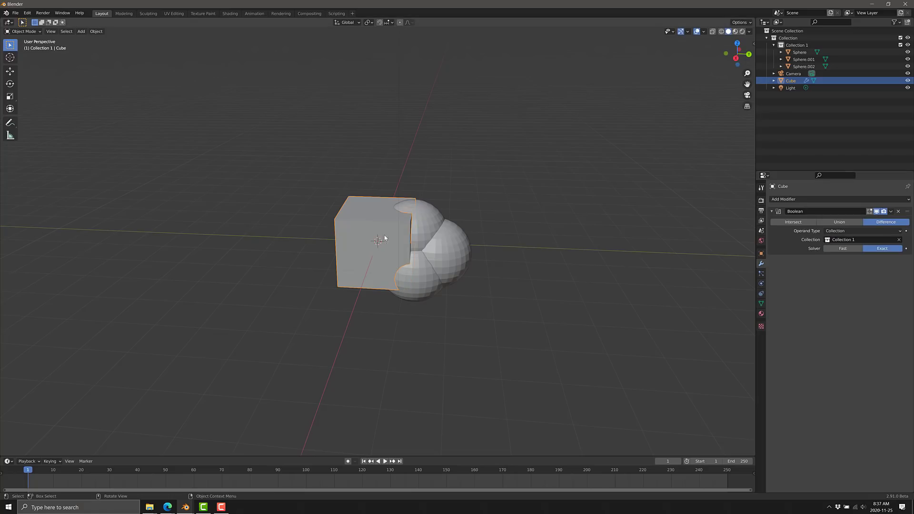
{"action": "left_click", "coordinate": [908, 45]}
{"action": "middle_click_drag", "start_coordinate": [627, 271], "coordinate": [302, 223]}
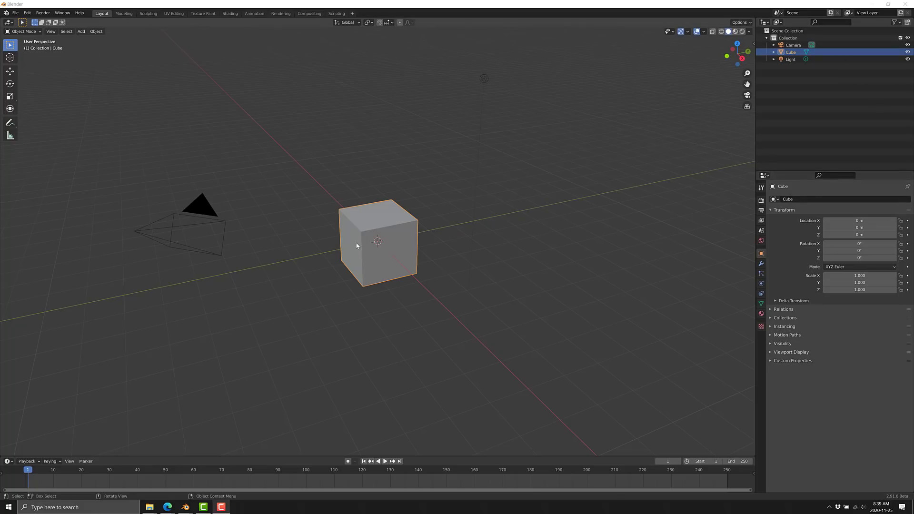
Delete the cube and add a Suzanne monkey mesh in its place
{"action": "key", "text": "Delete"}
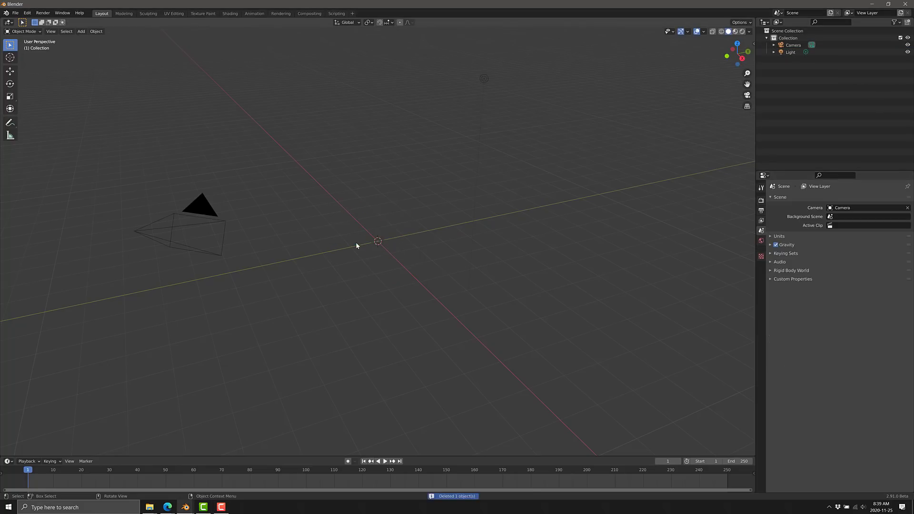
{"action": "left_click", "coordinate": [82, 32]}
{"action": "mouse_move", "coordinate": [97, 39]}
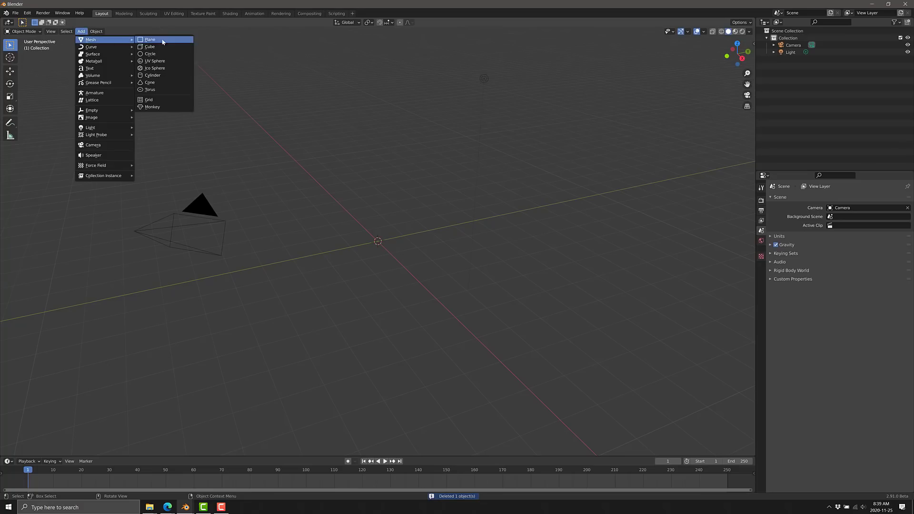
{"action": "left_click", "coordinate": [155, 107]}
{"action": "middle_click_drag", "start_coordinate": [441, 250], "coordinate": [480, 241]}
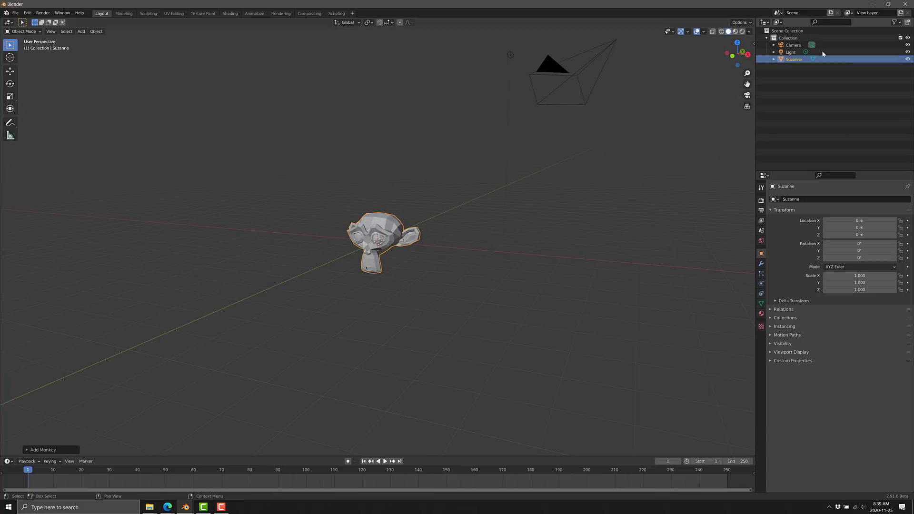
Add an empty Volume object to the scene
{"action": "left_click", "coordinate": [81, 32]}
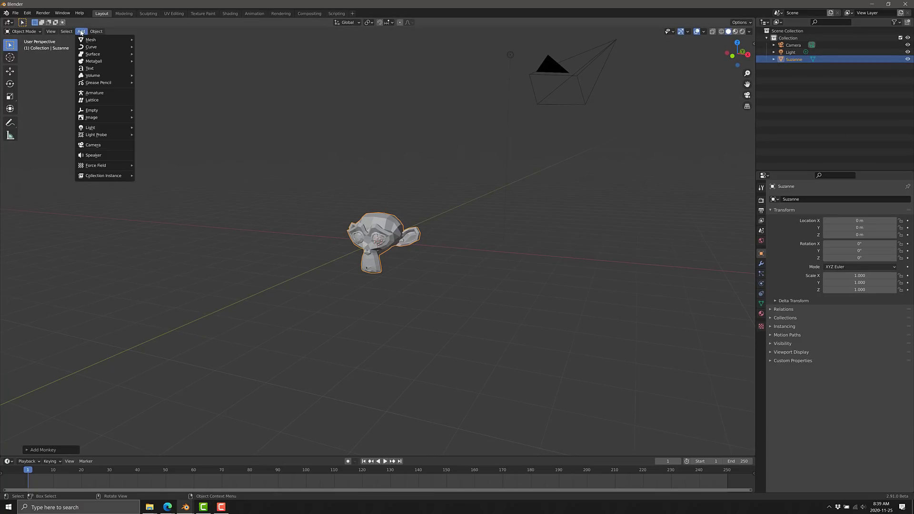
{"action": "mouse_move", "coordinate": [93, 77]}
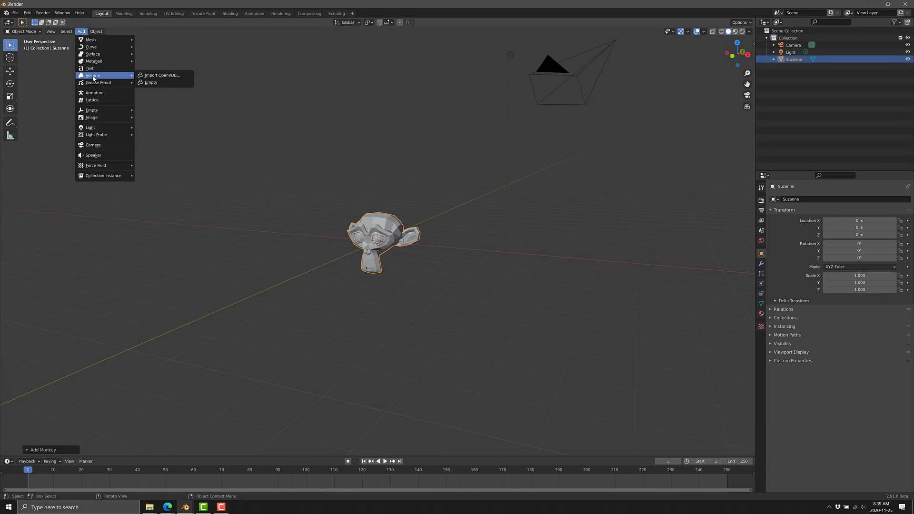
{"action": "left_click", "coordinate": [143, 83]}
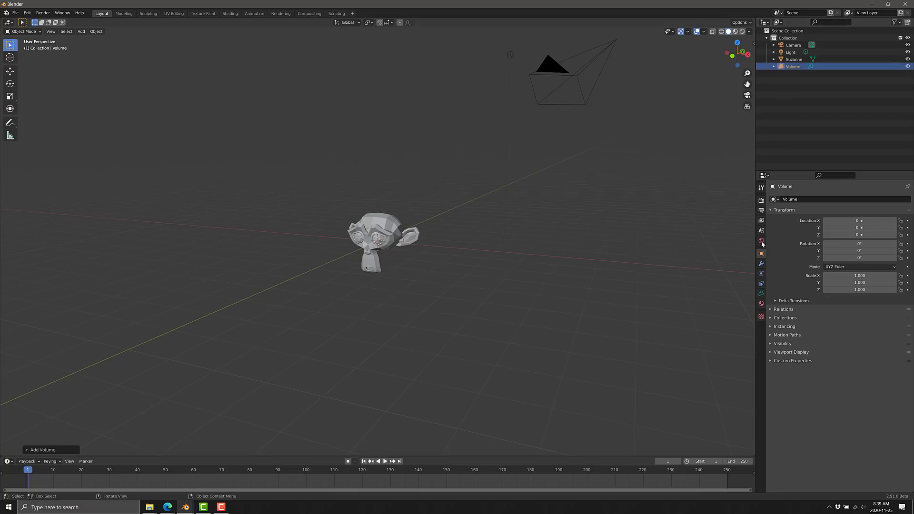
Give the Volume a Mesh to Volume modifier sourced from Suzanne, and hide Suzanne
{"action": "left_click", "coordinate": [761, 264]}
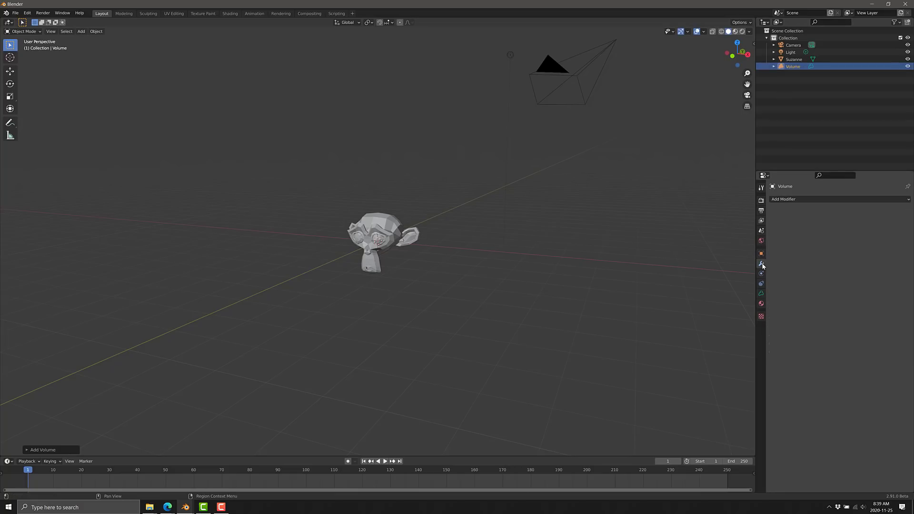
{"action": "left_click", "coordinate": [821, 200]}
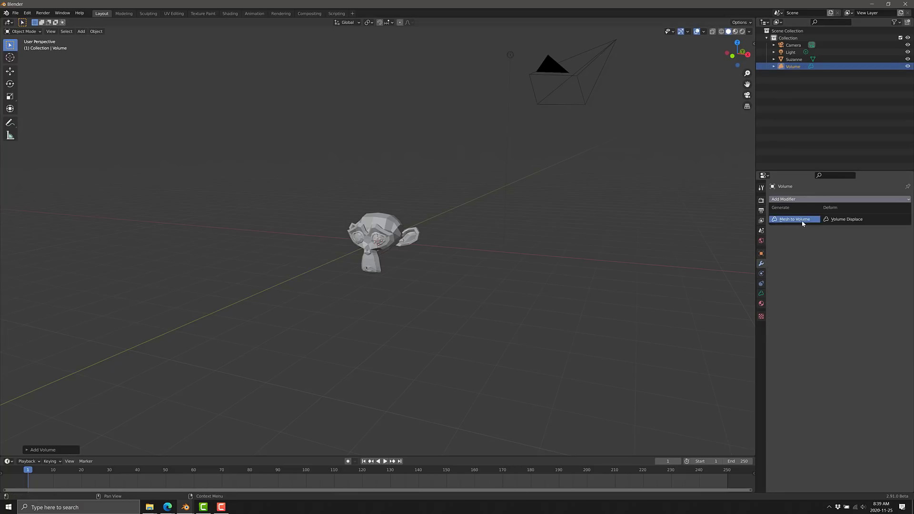
{"action": "left_click", "coordinate": [803, 222]}
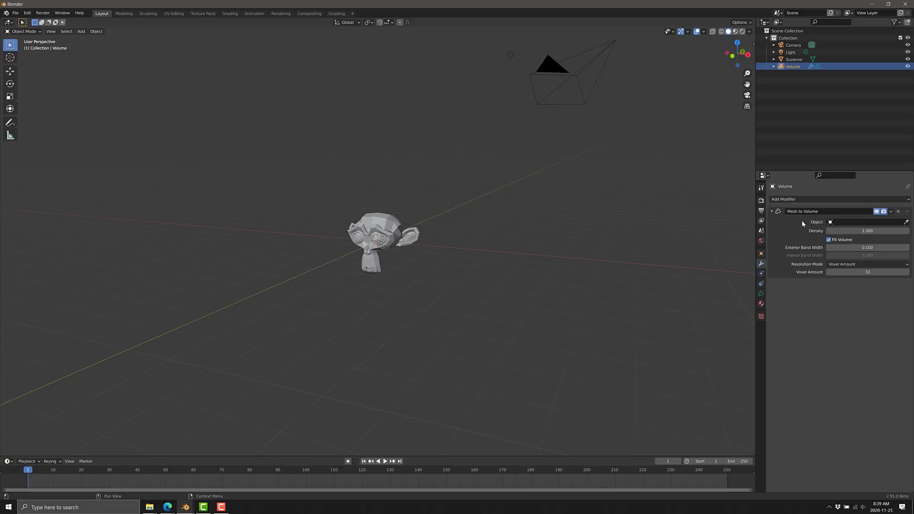
{"action": "left_click", "coordinate": [906, 222]}
{"action": "left_click", "coordinate": [394, 207]}
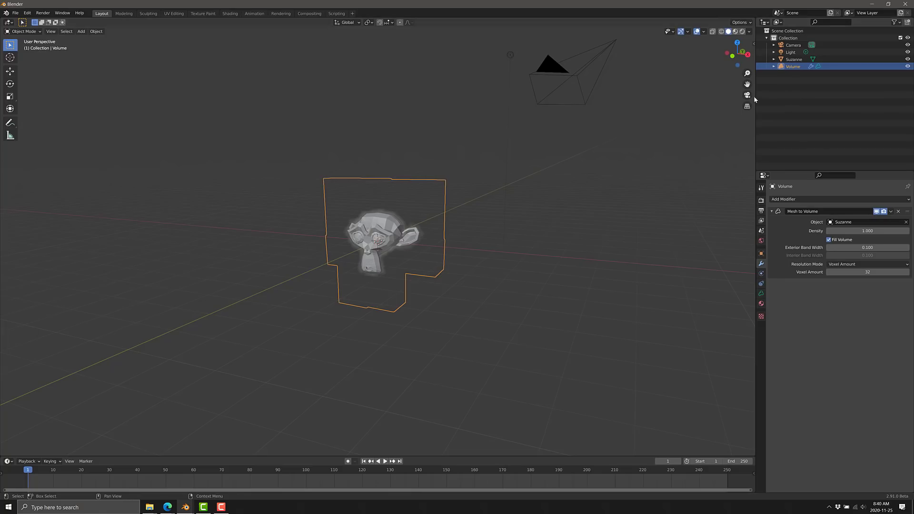
{"action": "left_click", "coordinate": [908, 59]}
Set the volume Density to 2.5 and the Voxel Amount to 25
{"action": "scroll", "coordinate": [518, 257], "scroll_direction": "up", "scroll_amount": 4}
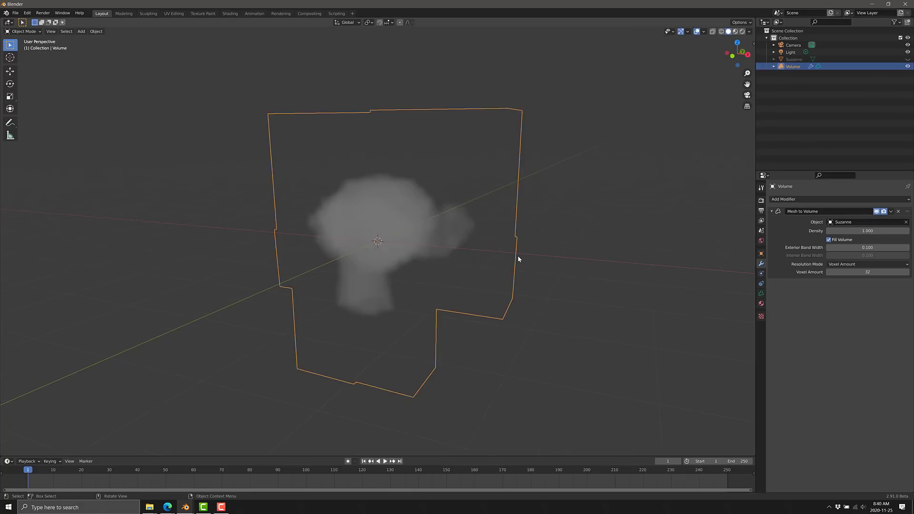
{"action": "scroll", "coordinate": [518, 256], "scroll_direction": "up", "scroll_amount": 1}
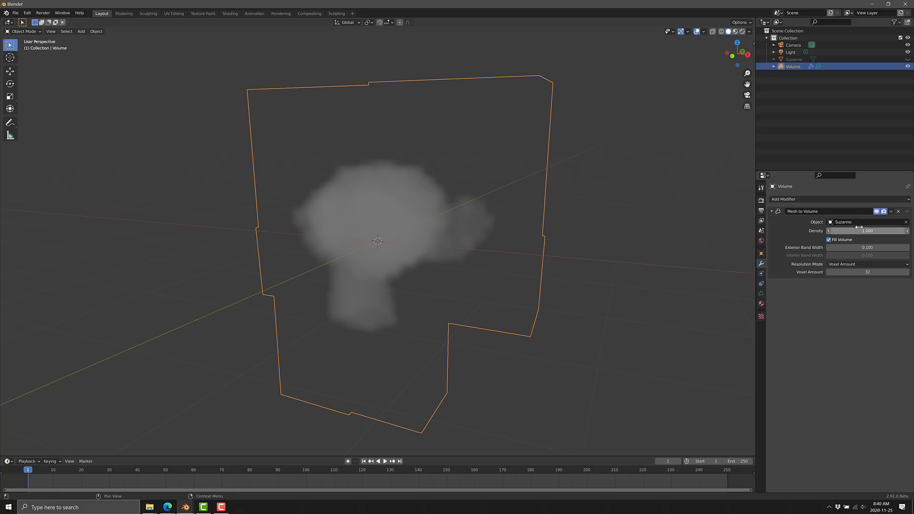
{"action": "mouse_move", "coordinate": [860, 230]}
{"action": "left_mouse_down"}
{"action": "mouse_move", "coordinate": [890, 231]}
{"action": "mouse_move", "coordinate": [857, 231]}
{"action": "mouse_move", "coordinate": [877, 231]}
{"action": "mouse_move", "coordinate": [866, 231]}
{"action": "left_mouse_up"}
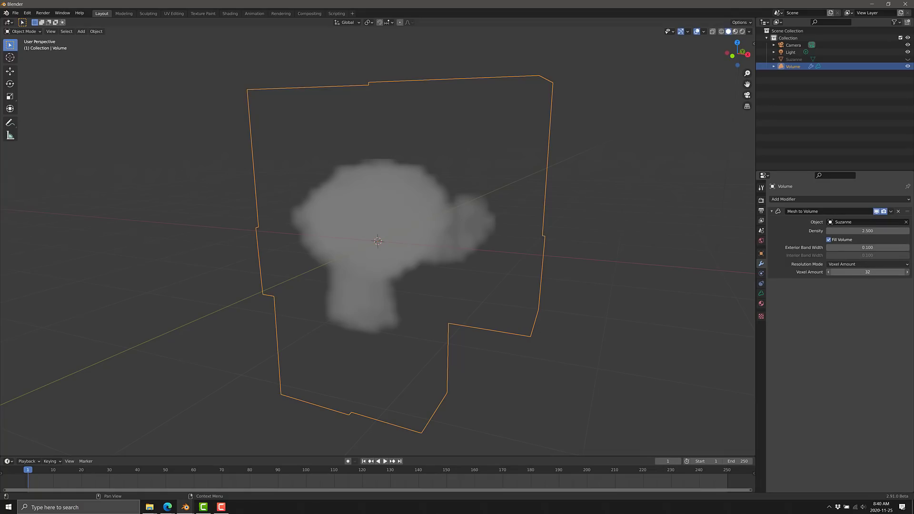
{"action": "left_click_drag", "start_coordinate": [868, 271], "coordinate": [849, 267]}
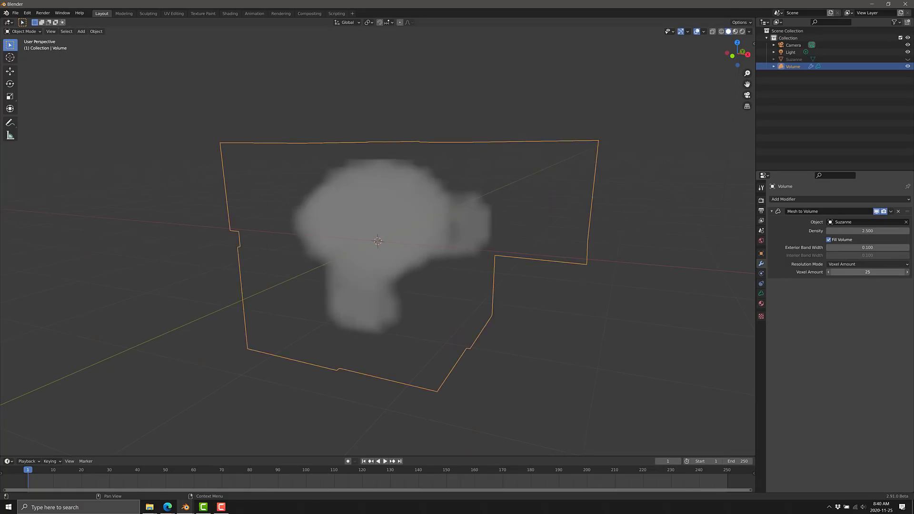
{"action": "left_click", "coordinate": [849, 266]}
{"action": "left_click", "coordinate": [842, 273]}
{"action": "middle_click_drag", "start_coordinate": [433, 277], "coordinate": [424, 279]}
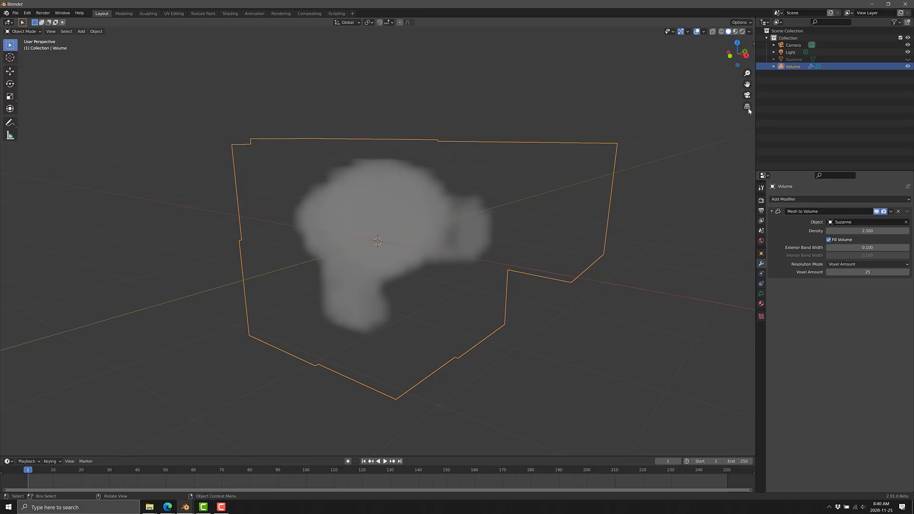
Select and unhide Suzanne, then put her into Edit Mode
{"action": "left_click", "coordinate": [903, 60]}
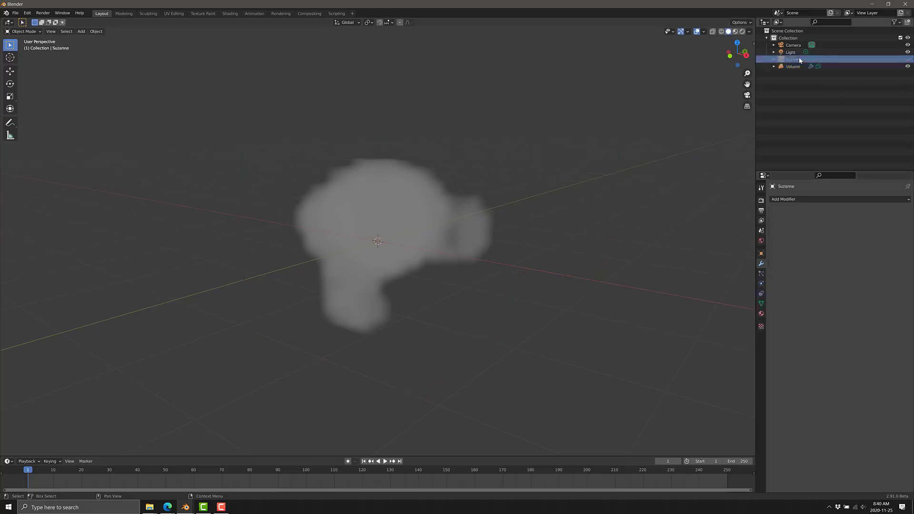
{"action": "left_click", "coordinate": [908, 59]}
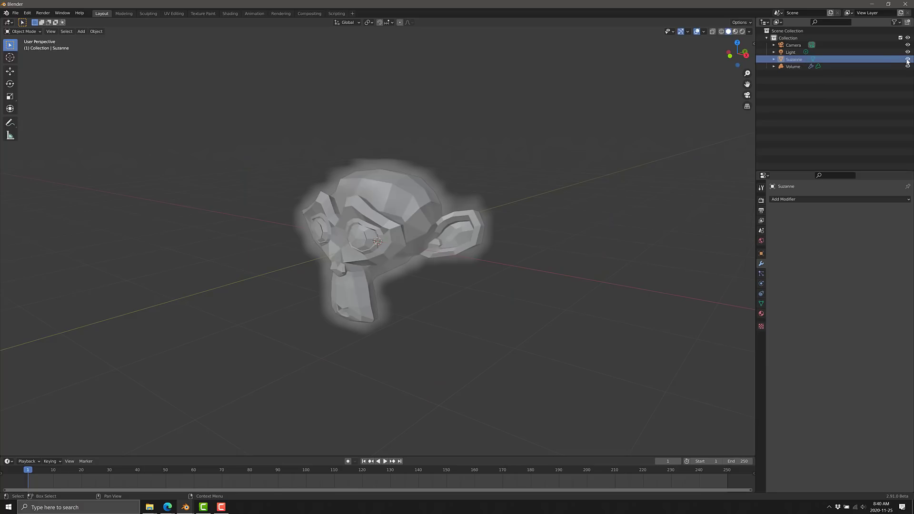
{"action": "left_click", "coordinate": [24, 31]}
{"action": "left_click", "coordinate": [25, 48]}
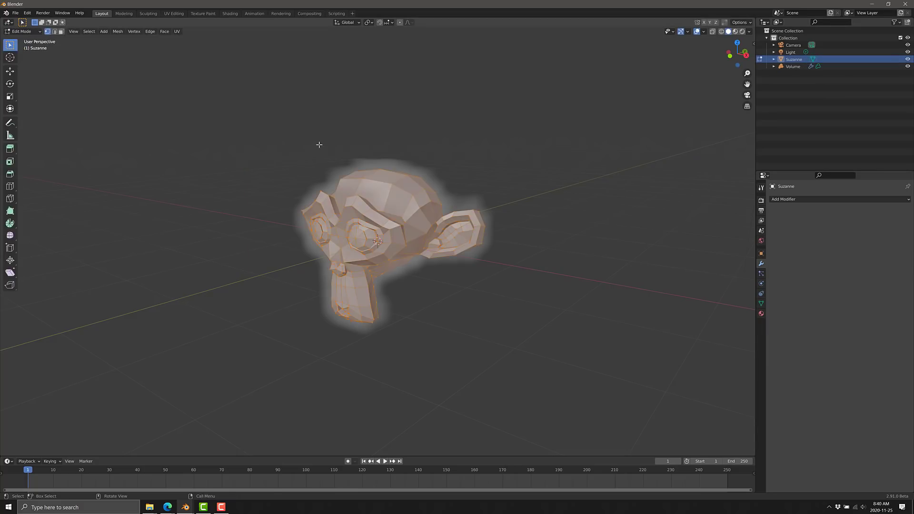
Box-select the top faces of Suzanne's head and pull them up into a tall column
{"action": "left_click_drag", "start_coordinate": [319, 145], "coordinate": [434, 186]}
{"action": "key", "text": "alt+a"}
{"action": "key", "text": "b"}
{"action": "left_click_drag", "start_coordinate": [333, 153], "coordinate": [430, 191]}
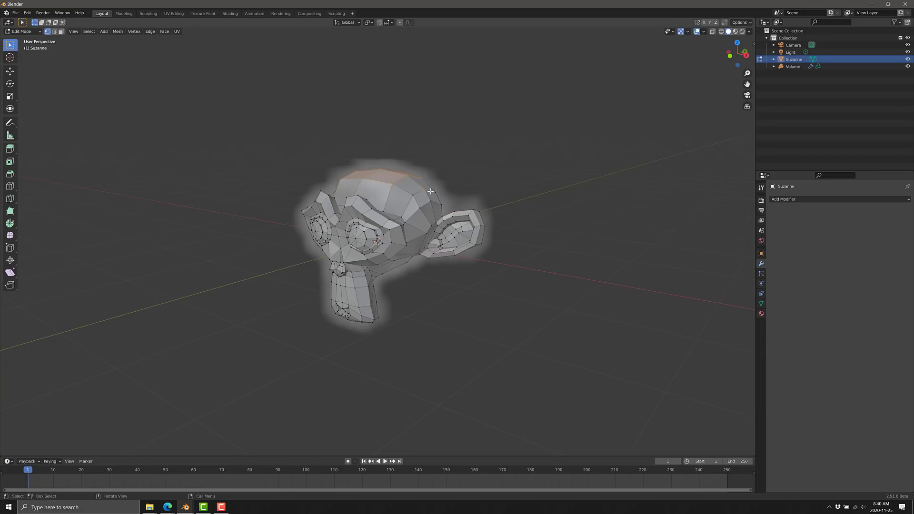
{"action": "key", "text": "g"}
{"action": "left_click", "coordinate": [416, 122]}
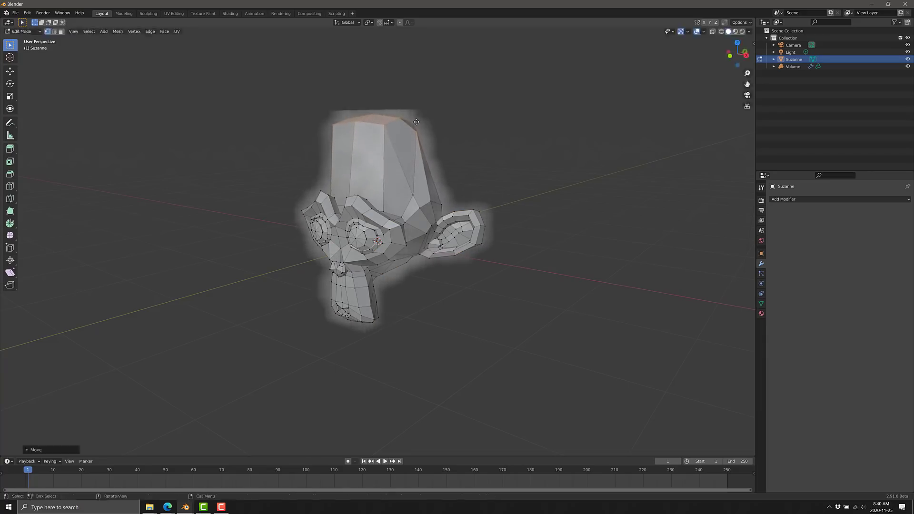
Return to Object Mode, hide Suzanne again, and select the Volume object
{"action": "left_click", "coordinate": [23, 31]}
{"action": "left_click", "coordinate": [23, 40]}
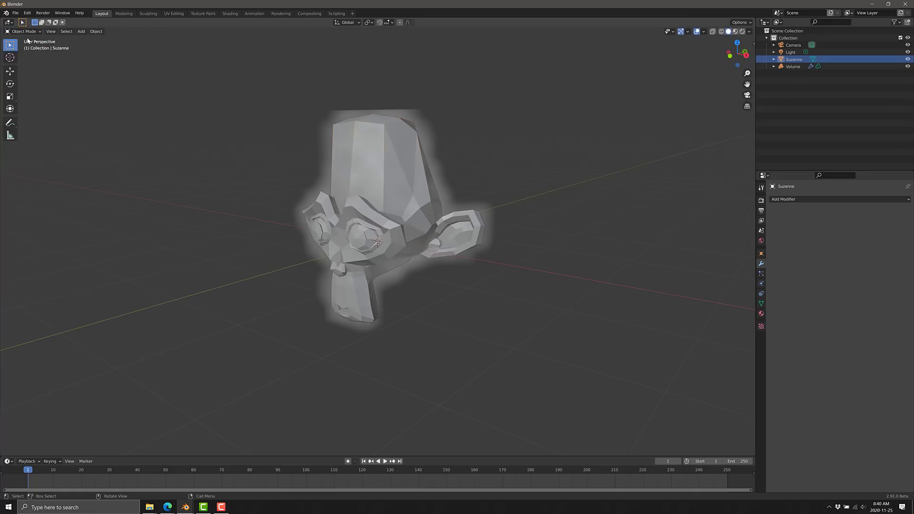
{"action": "left_click", "coordinate": [908, 59]}
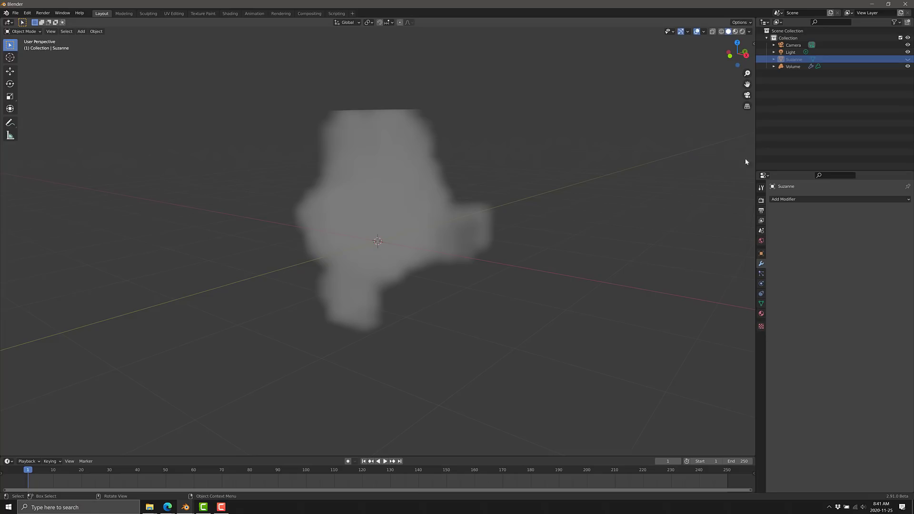
{"action": "left_click", "coordinate": [793, 66]}
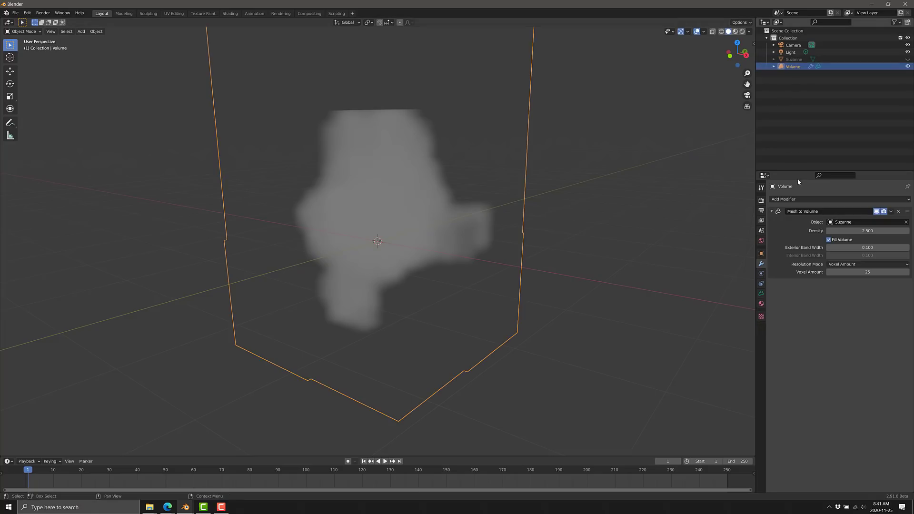
Add a Volume Displace modifier to the volume with a new Clouds texture
{"action": "left_click", "coordinate": [896, 200]}
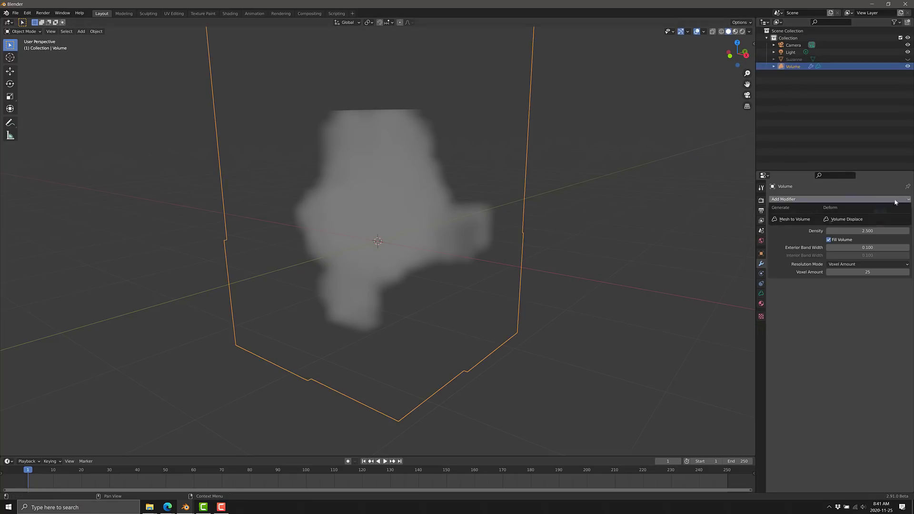
{"action": "left_click", "coordinate": [856, 224]}
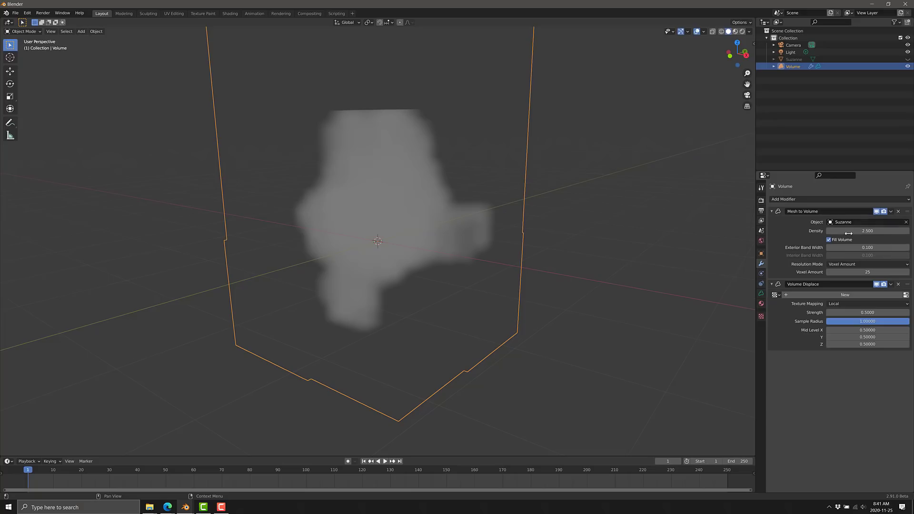
{"action": "left_click", "coordinate": [761, 316]}
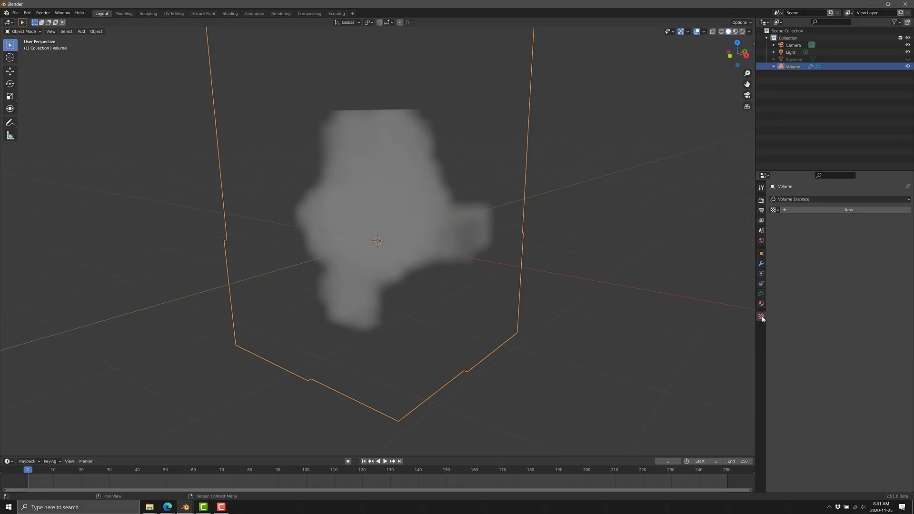
{"action": "left_click", "coordinate": [775, 210]}
{"action": "left_click", "coordinate": [819, 208]}
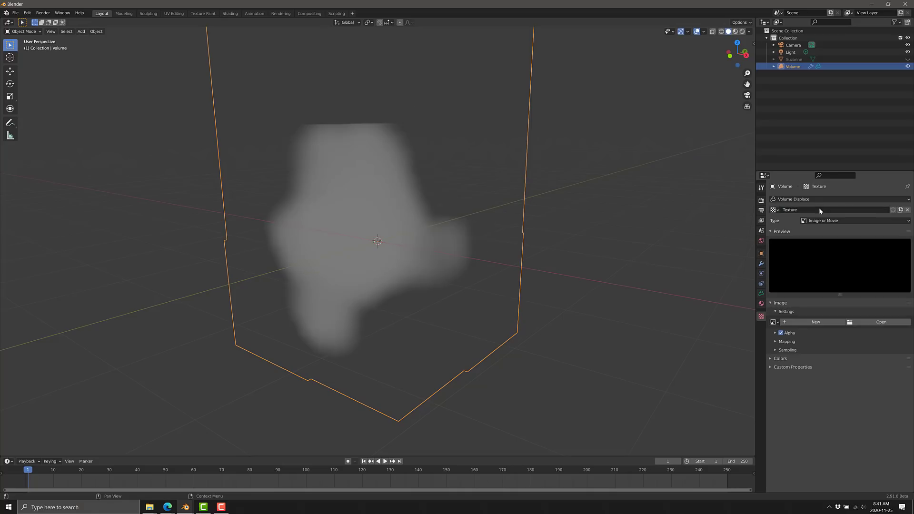
{"action": "left_click", "coordinate": [825, 221]}
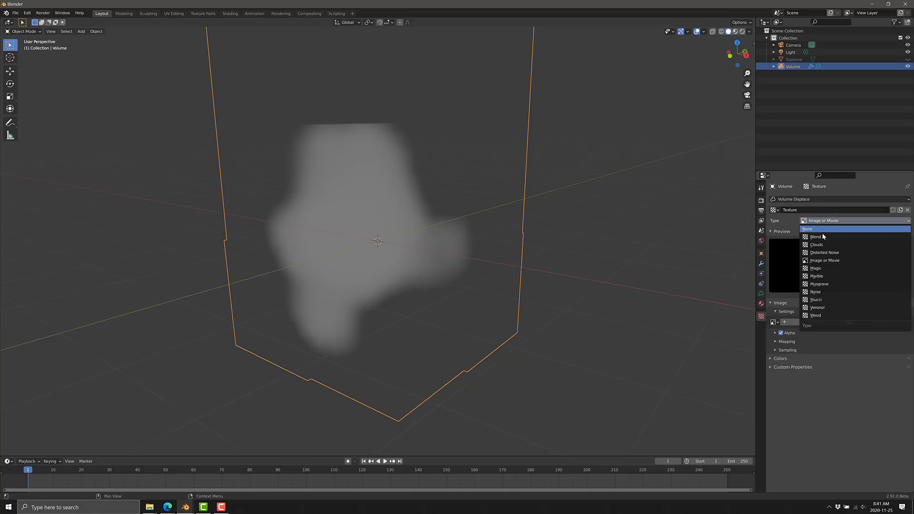
{"action": "left_click", "coordinate": [820, 246]}
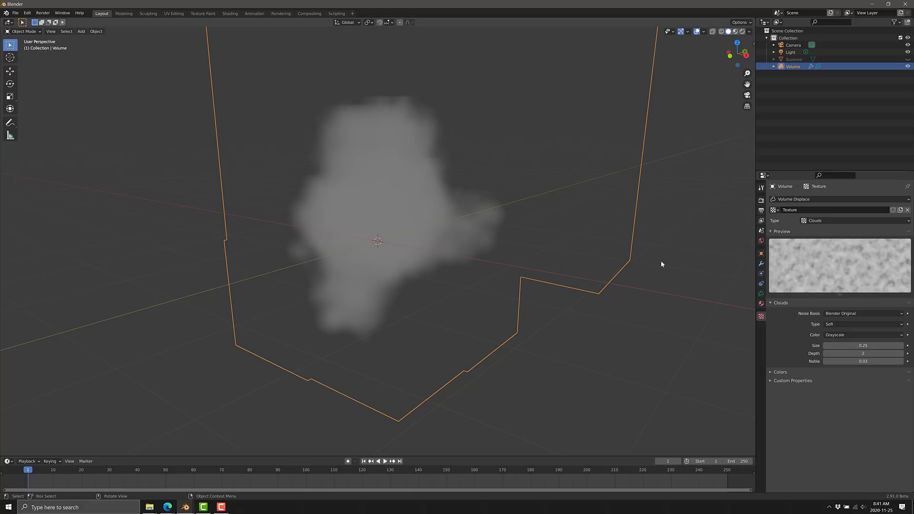
Raise the displacement strength to 3.083 and split the 3D view in two
{"action": "left_click", "coordinate": [761, 263]}
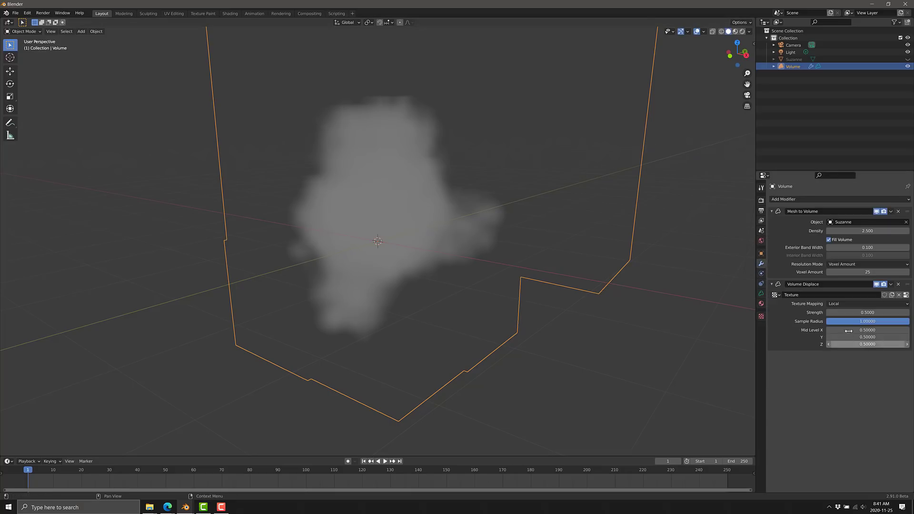
{"action": "left_click_drag", "start_coordinate": [852, 313], "coordinate": [873, 312]}
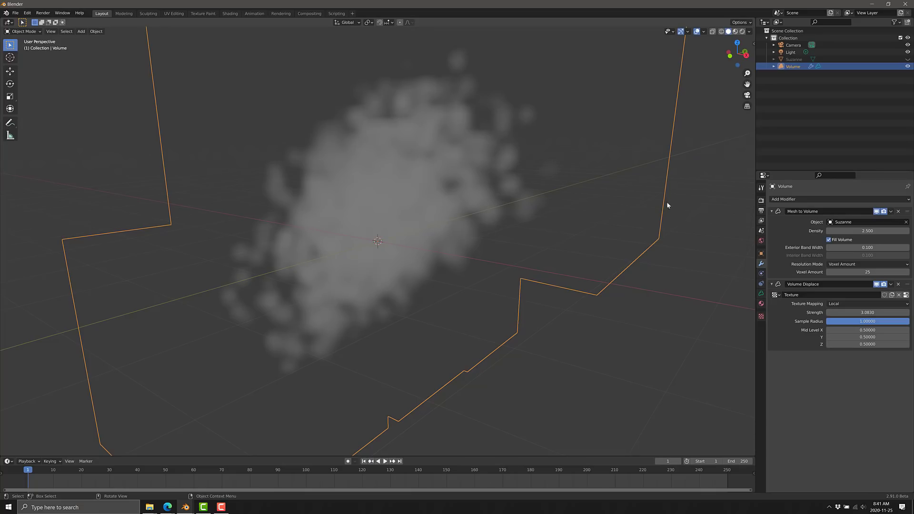
{"action": "left_click_drag", "start_coordinate": [753, 20], "coordinate": [433, 33]}
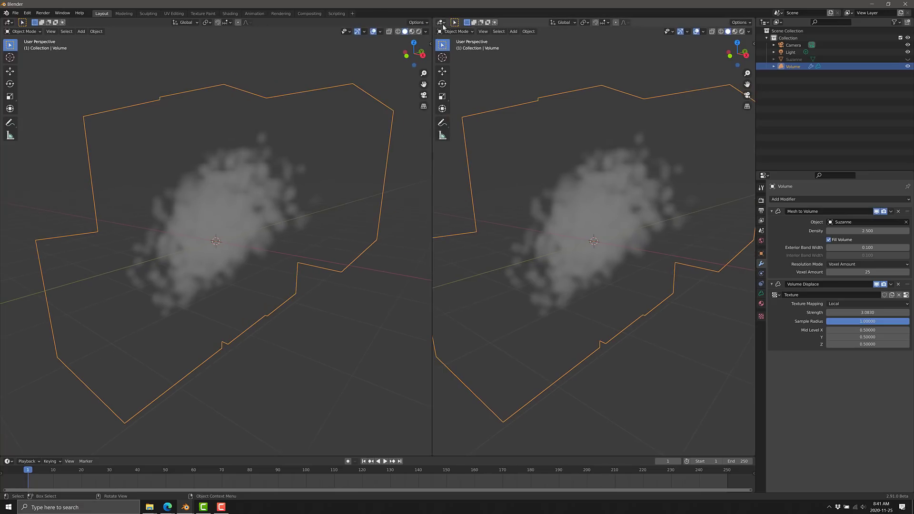
Make the right view a Shader Editor and give the volume a new material
{"action": "left_click", "coordinate": [441, 22]}
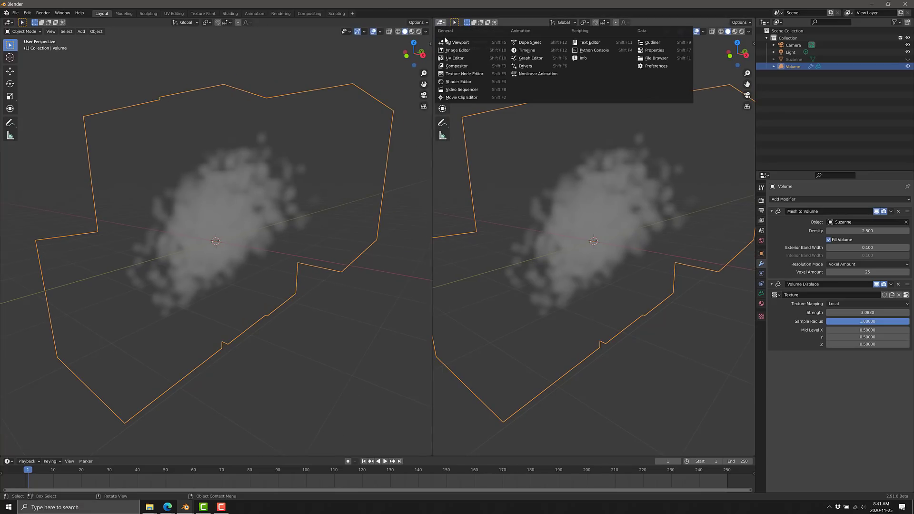
{"action": "left_click", "coordinate": [470, 82]}
{"action": "left_click", "coordinate": [761, 293]}
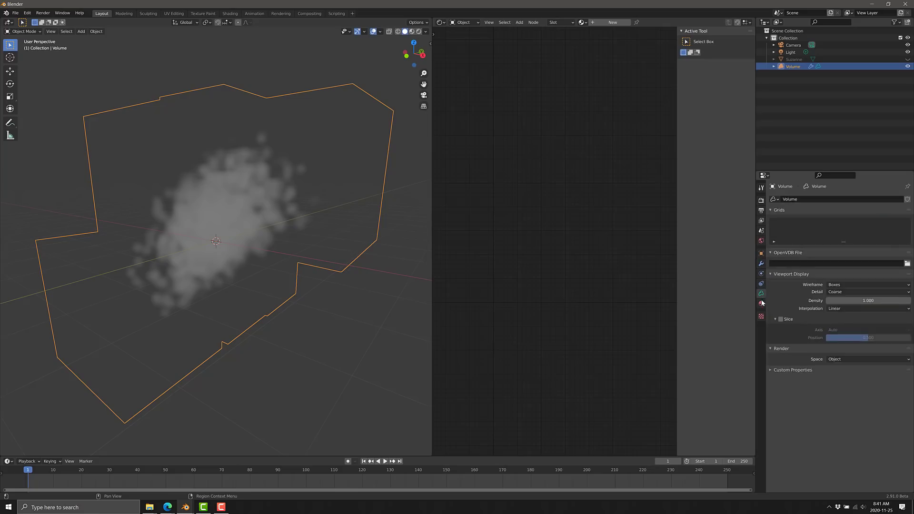
{"action": "left_click", "coordinate": [761, 304]}
{"action": "left_click", "coordinate": [828, 230]}
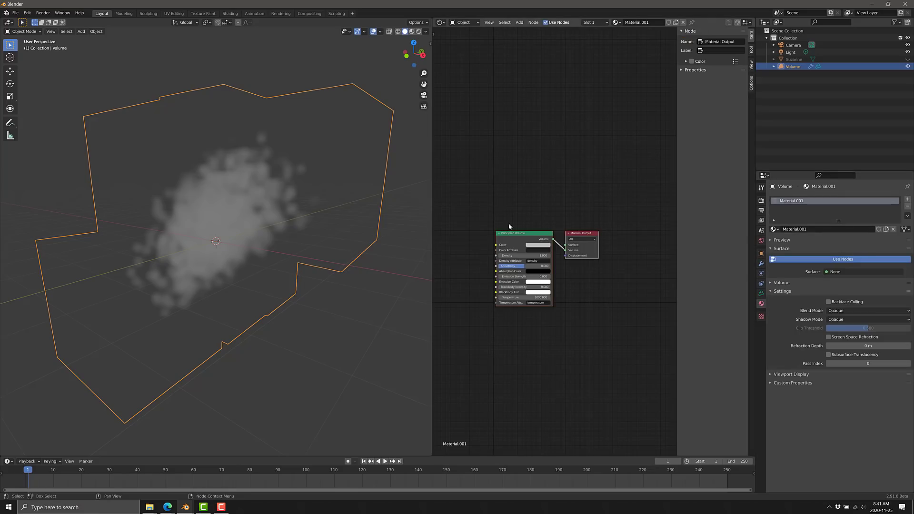
{"action": "scroll", "coordinate": [503, 277], "scroll_direction": "up", "scroll_amount": 4}
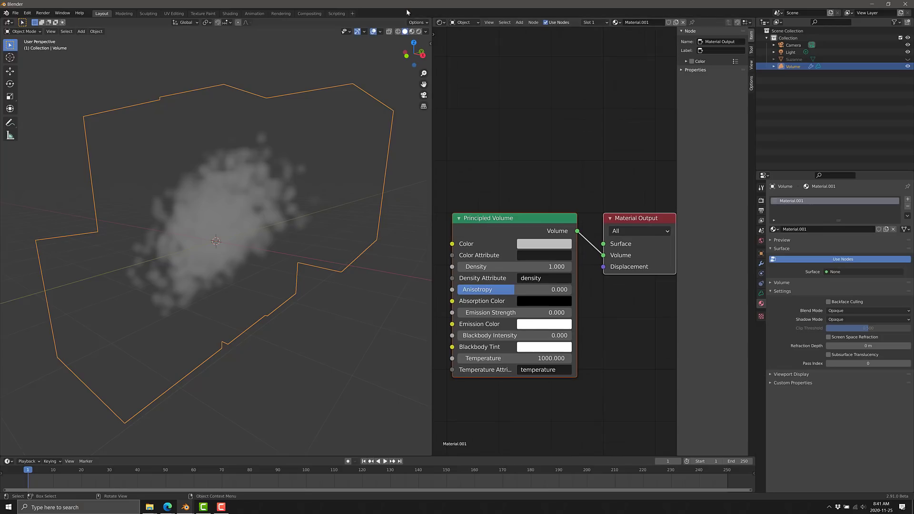
Switch to Rendered shading and set the volume color to deep blue and the emission color to blue
{"action": "left_click", "coordinate": [419, 32]}
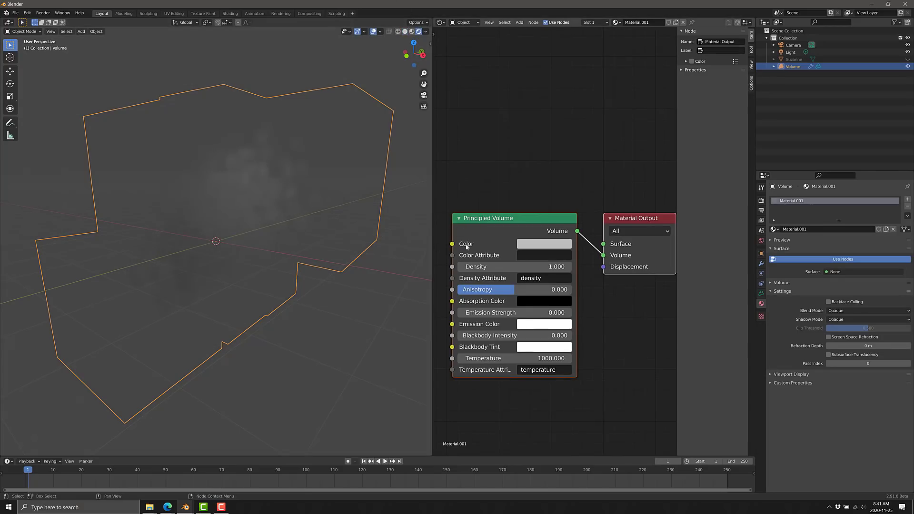
{"action": "left_click", "coordinate": [540, 244]}
{"action": "left_click_drag", "start_coordinate": [566, 169], "coordinate": [596, 114]}
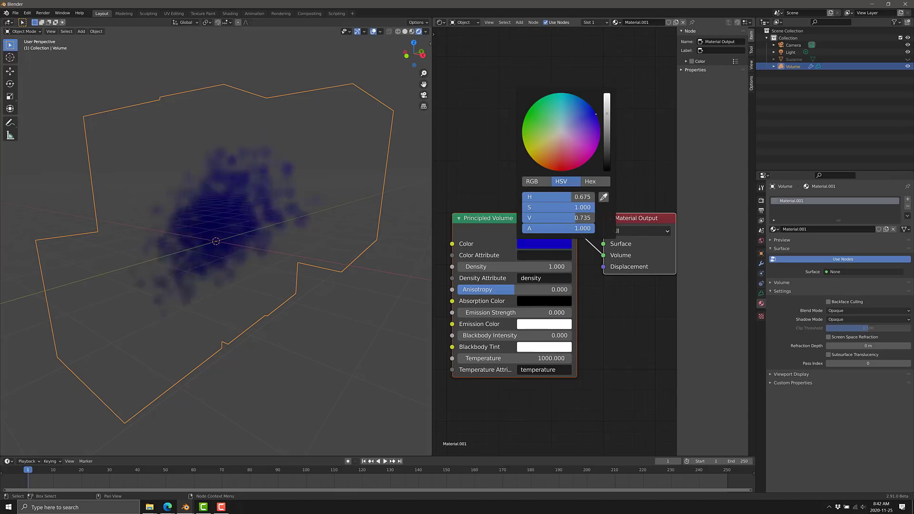
{"action": "left_click", "coordinate": [538, 324]}
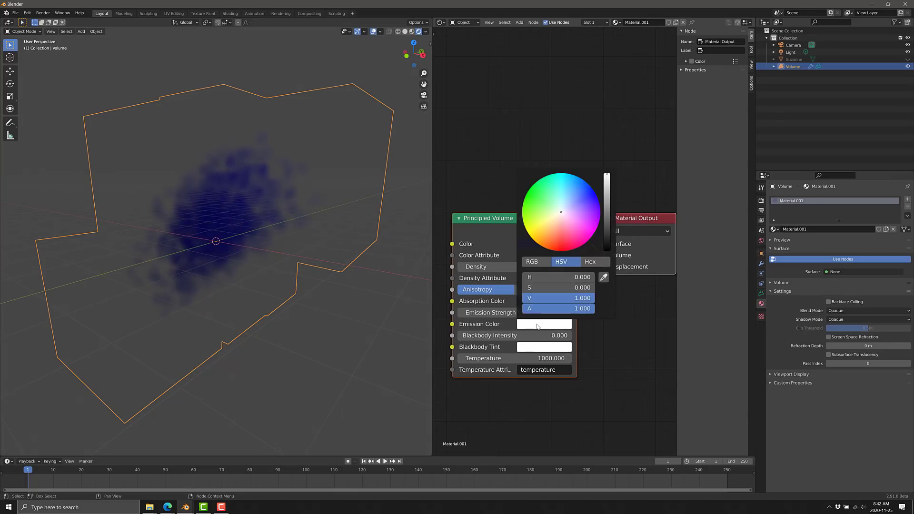
{"action": "left_click", "coordinate": [578, 193]}
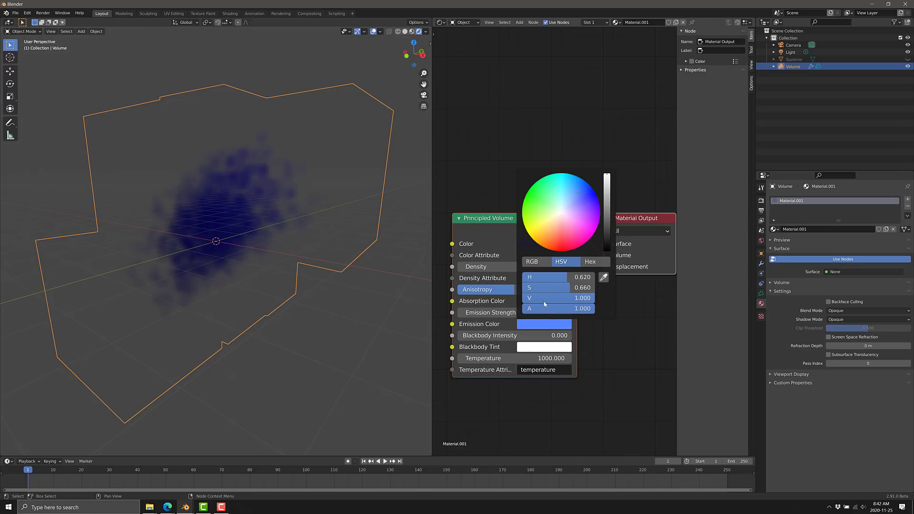
Lower Emission Strength through 0.7, 0.4 and 0.1 down to 0
{"action": "left_click", "coordinate": [514, 312]}
{"action": "type", "text": "0.7"}
{"action": "key", "text": "Return"}
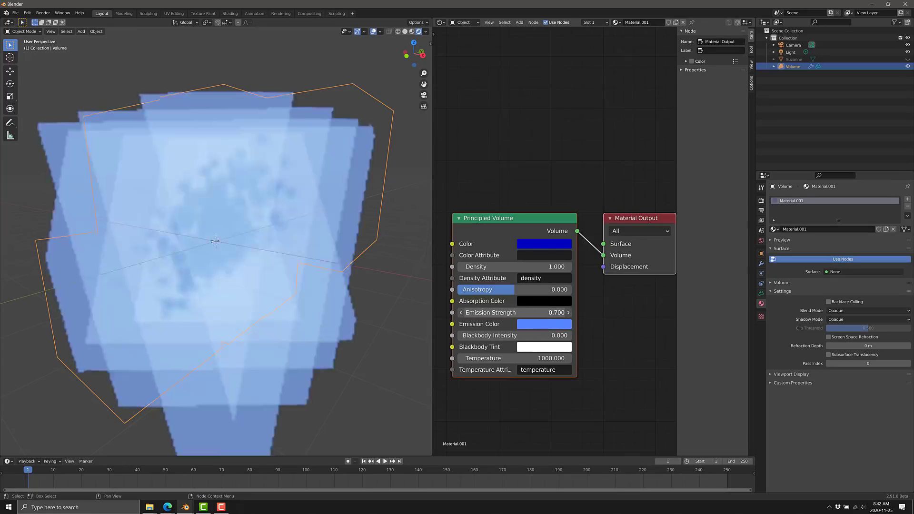
{"action": "left_click", "coordinate": [515, 312]}
{"action": "type", "text": "0.4"}
{"action": "key", "text": "Return"}
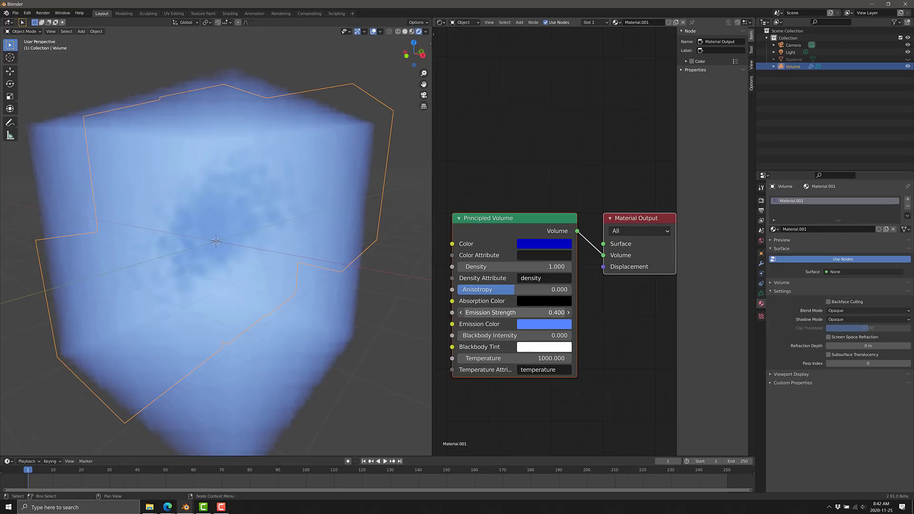
{"action": "left_click", "coordinate": [515, 312]}
{"action": "type", "text": "0.1"}
{"action": "key", "text": "Return"}
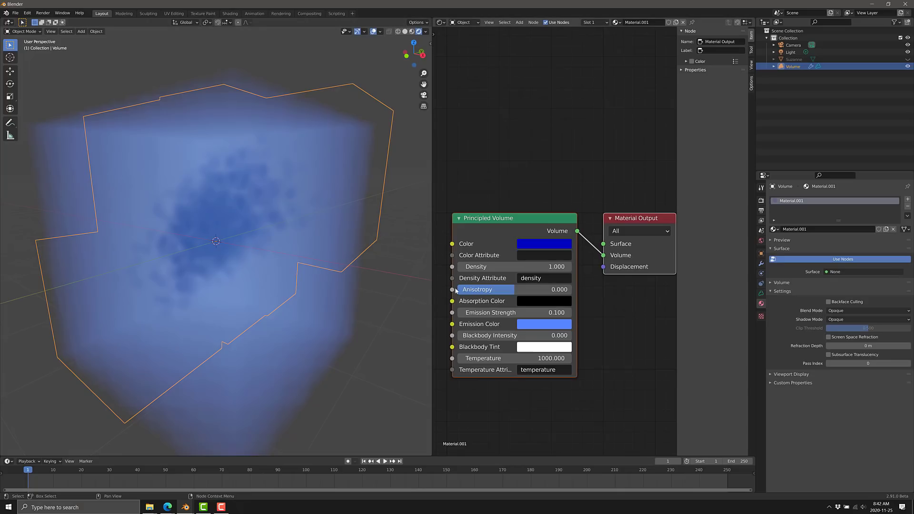
{"action": "left_click", "coordinate": [521, 312]}
{"action": "type", "text": "0"}
{"action": "key", "text": "Return"}
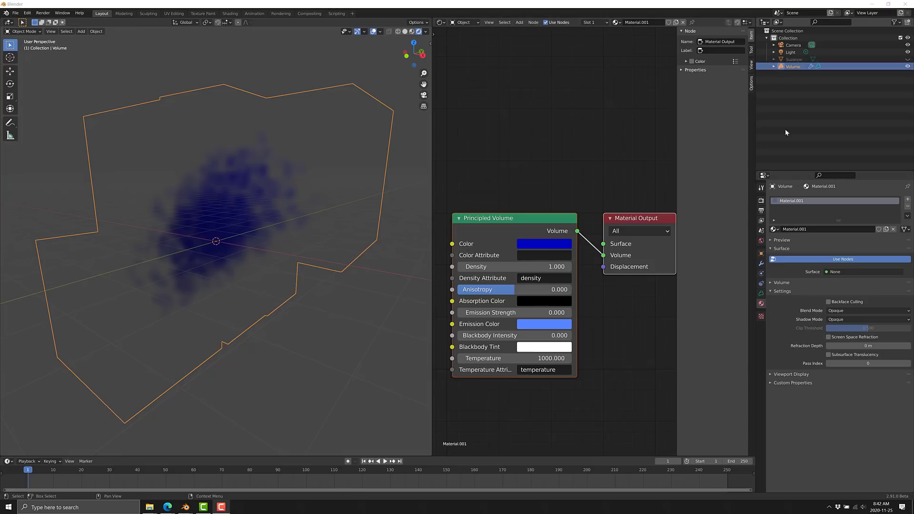
Delete the default cube and drag the retro line-art image of a woman into the viewport
{"action": "left_click", "coordinate": [761, 264]}
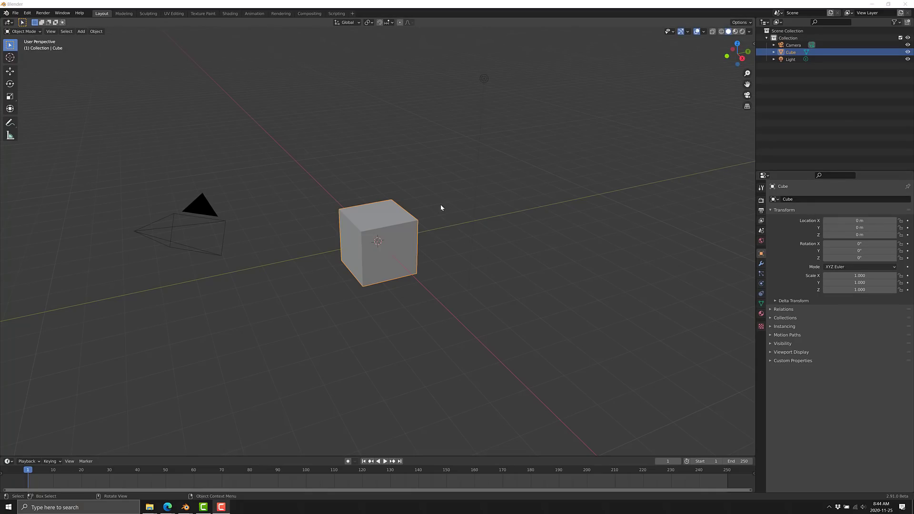
{"action": "mouse_move", "coordinate": [441, 204]}
{"action": "middle_mouse_down"}
{"action": "mouse_move", "coordinate": [477, 200]}
{"action": "mouse_move", "coordinate": [446, 201]}
{"action": "middle_mouse_up"}
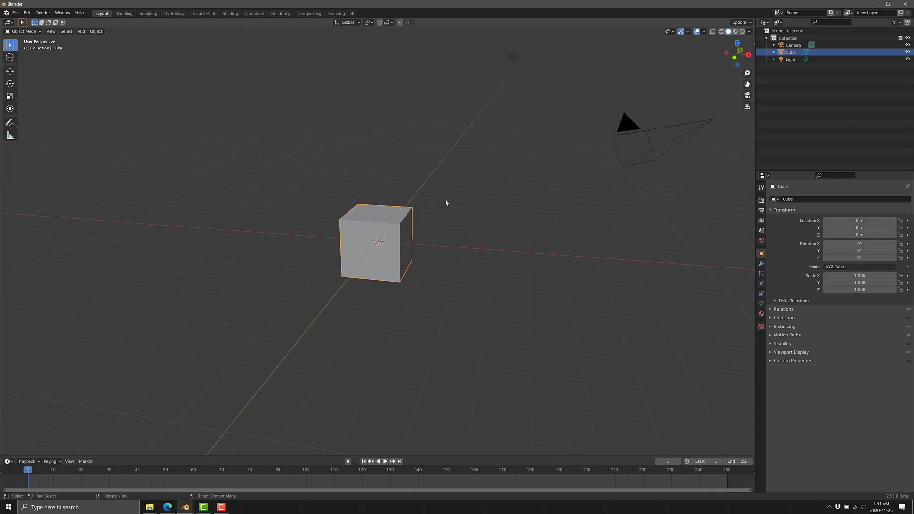
{"action": "key", "text": "x"}
{"action": "left_click", "coordinate": [344, 237]}
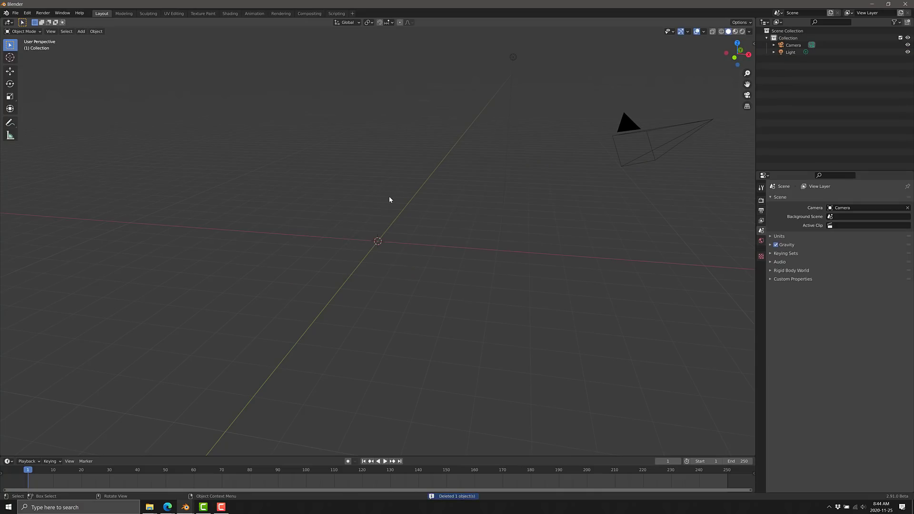
{"action": "key", "text": "super+d"}
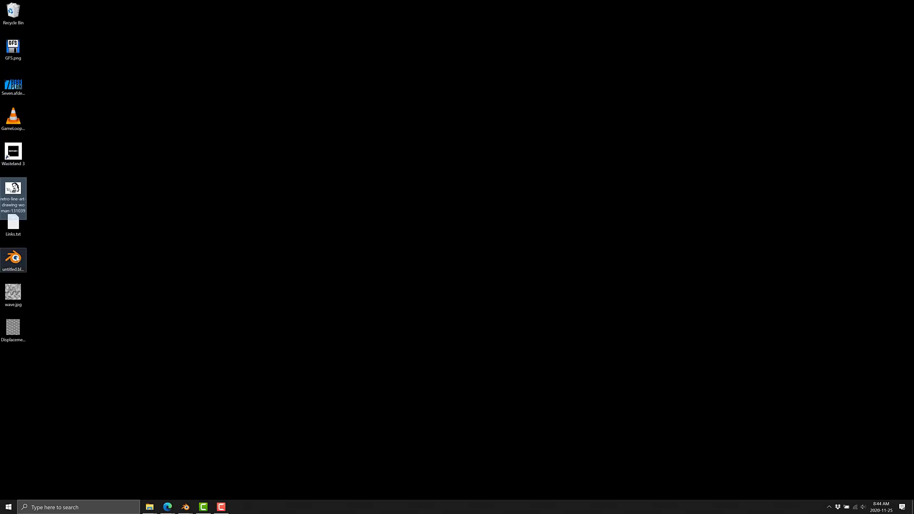
{"action": "left_click_drag", "start_coordinate": [14, 195], "coordinate": [393, 201]}
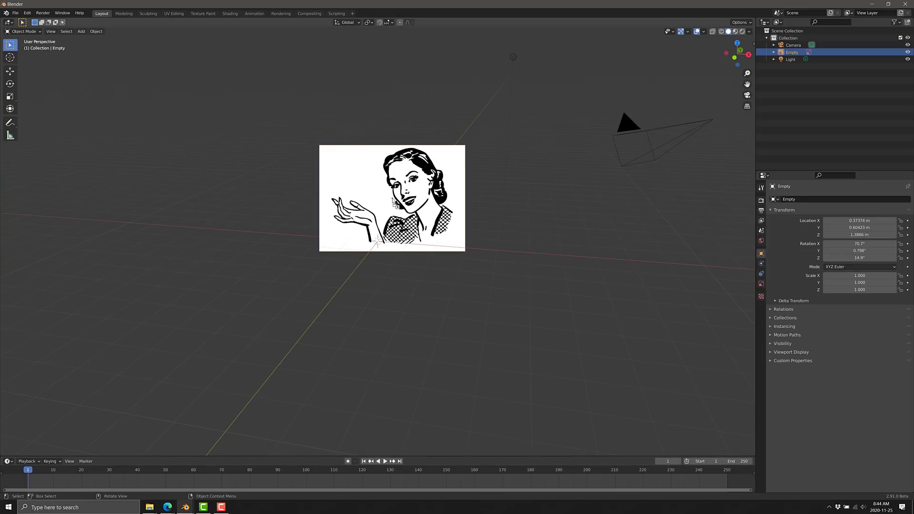
Reset the reference image's location to 0, 0, 0
{"action": "left_click", "coordinate": [387, 75]}
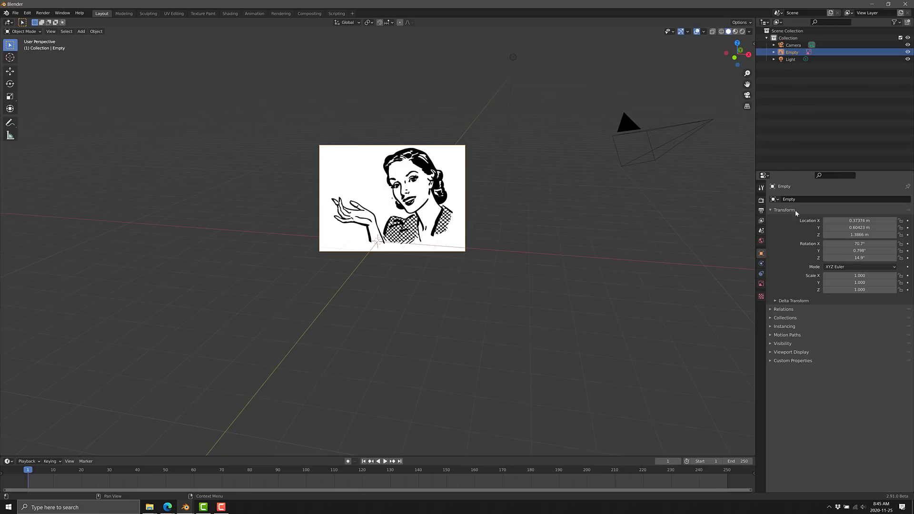
{"action": "left_click", "coordinate": [863, 222]}
{"action": "type", "text": "0"}
{"action": "key", "text": "Tab"}
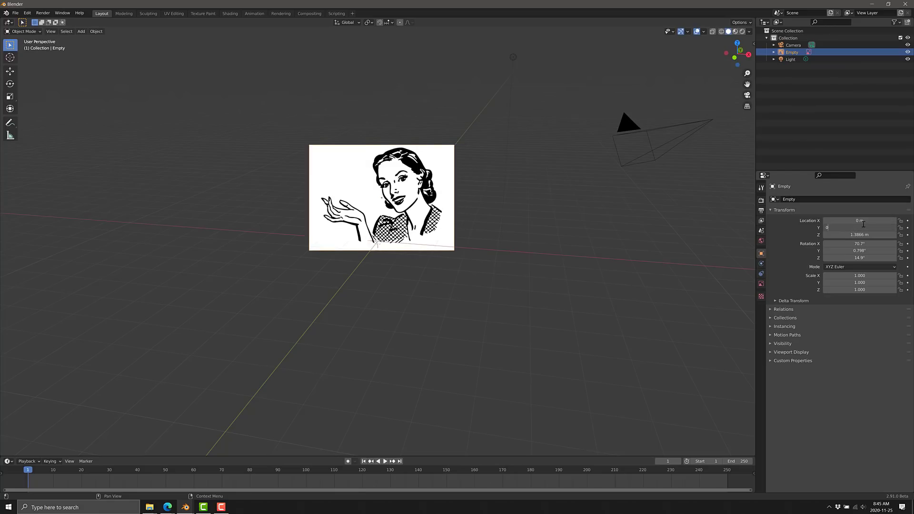
{"action": "type", "text": "0"}
{"action": "key", "text": "Tab"}
Zero the image's rotation, keep X scale at 1.000, and orbit to look down on it
{"action": "type", "text": "0"}
{"action": "key", "text": "Tab"}
{"action": "type", "text": "0\t0"}
{"action": "key", "text": "Tab"}
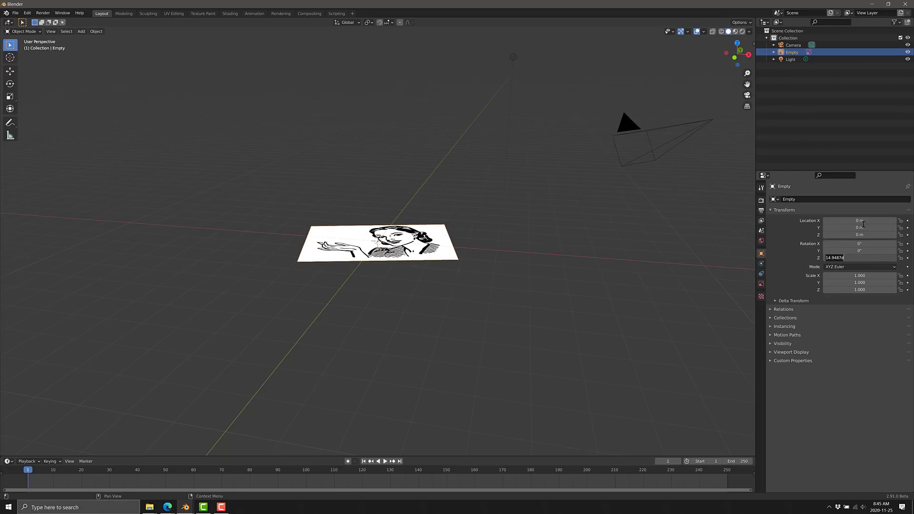
{"action": "type", "text": "0"}
{"action": "key", "text": "Tab"}
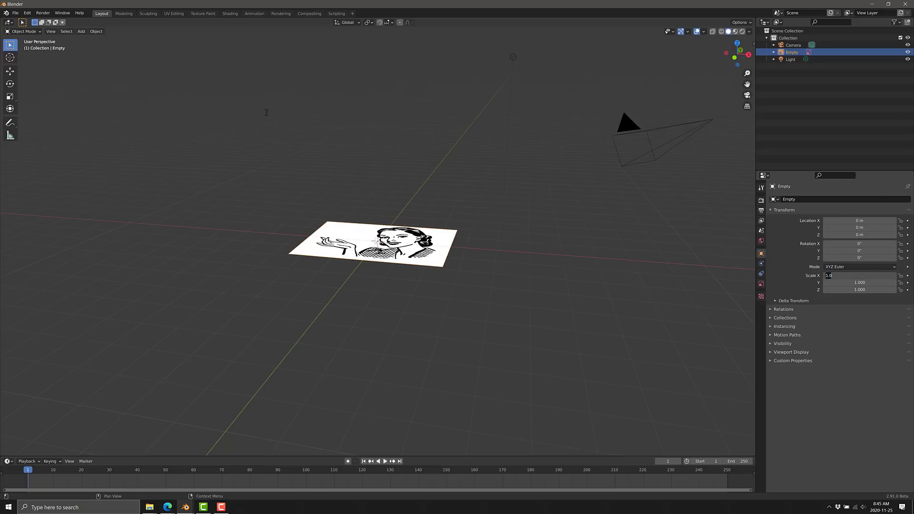
{"action": "key", "text": "Return"}
{"action": "middle_click_drag", "start_coordinate": [480, 316], "coordinate": [519, 305]}
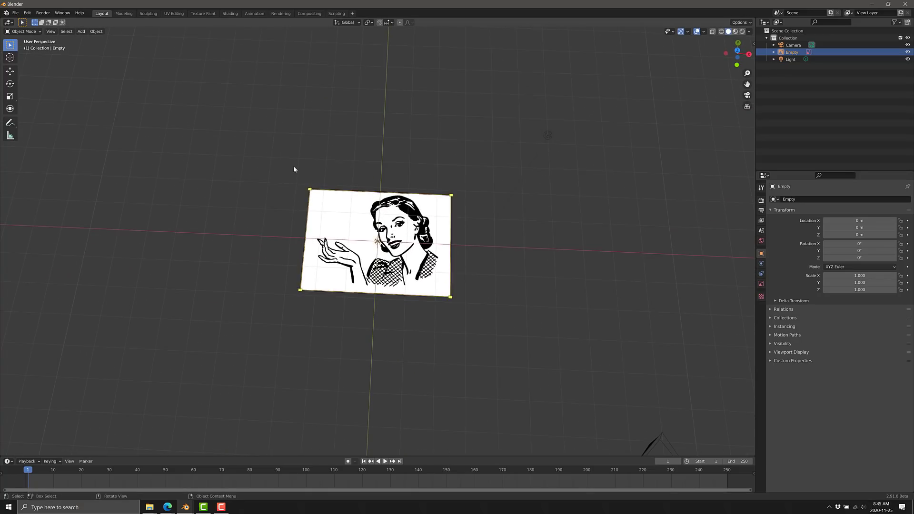
Trace the reference image into Grease Pencil strokes and move the image off to the upper right
{"action": "left_click", "coordinate": [97, 31]}
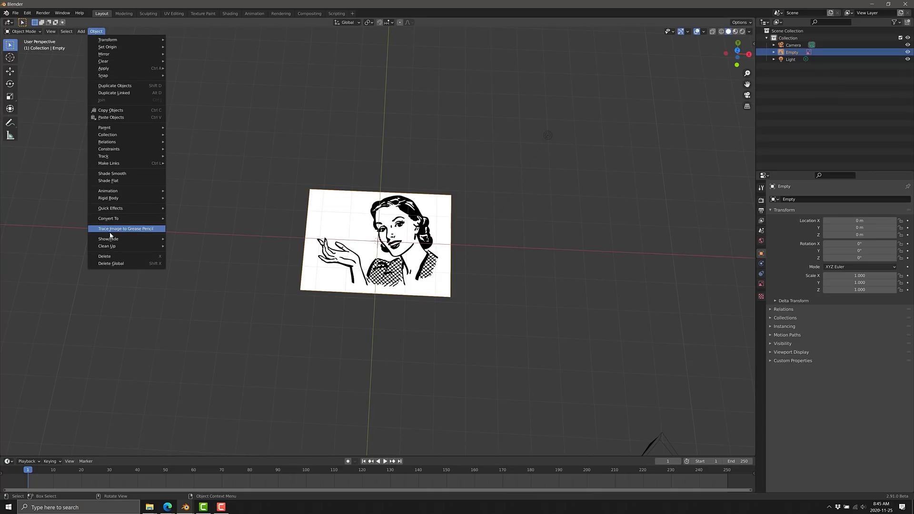
{"action": "left_click", "coordinate": [126, 233]}
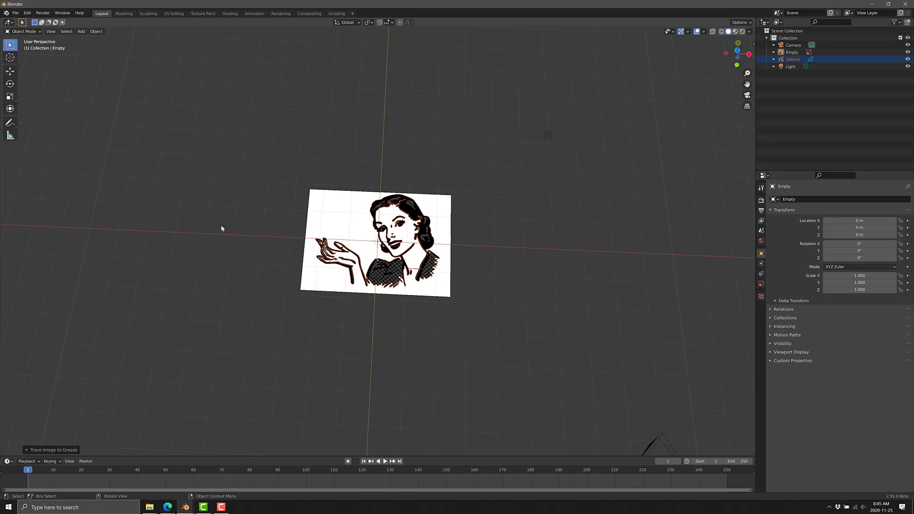
{"action": "left_click", "coordinate": [793, 53]}
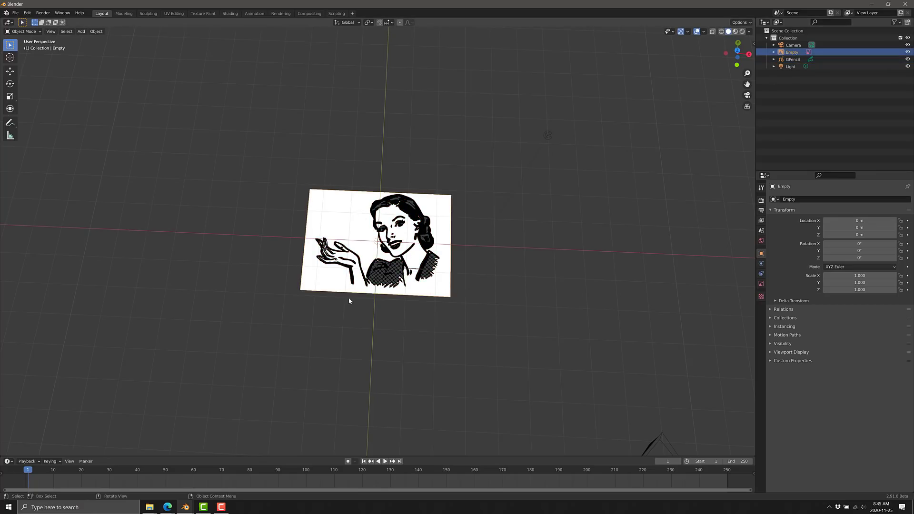
{"action": "key", "text": "g"}
{"action": "left_click", "coordinate": [519, 216]}
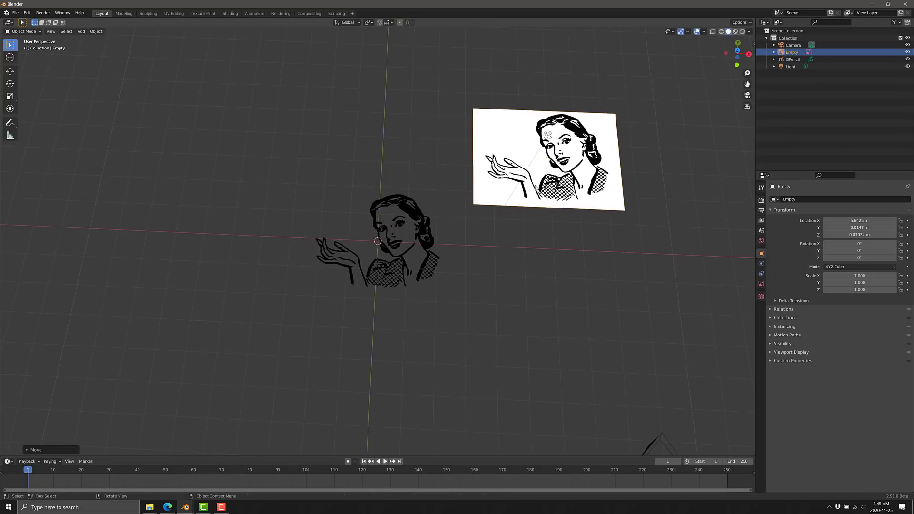
{"action": "left_click", "coordinate": [413, 267]}
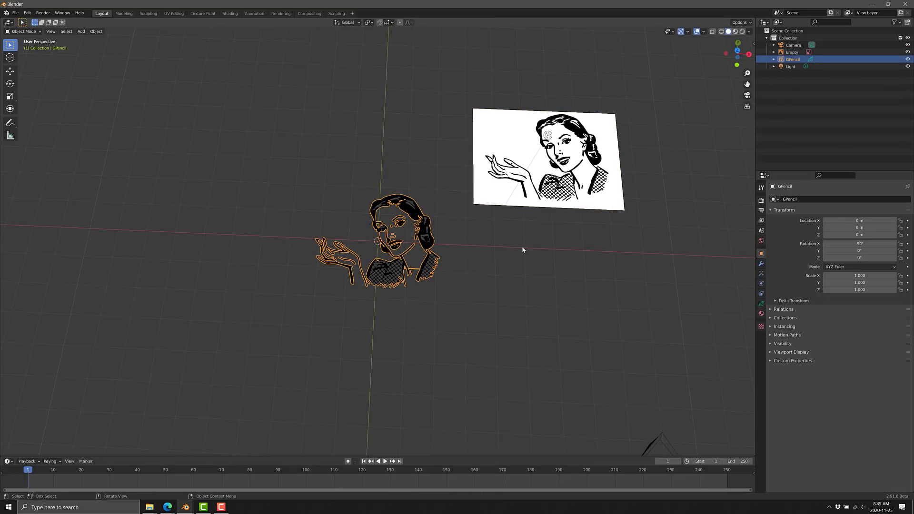
Delete the reference image Empty and select the traced GPencil figure
{"action": "left_click", "coordinate": [521, 132]}
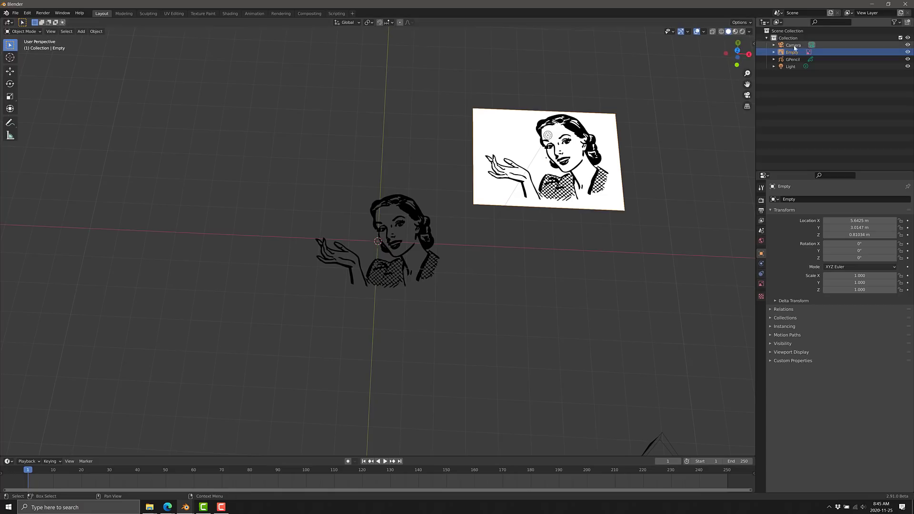
{"action": "key", "text": "x"}
{"action": "left_click", "coordinate": [553, 171]}
{"action": "scroll", "coordinate": [498, 212], "scroll_direction": "up", "scroll_amount": 4}
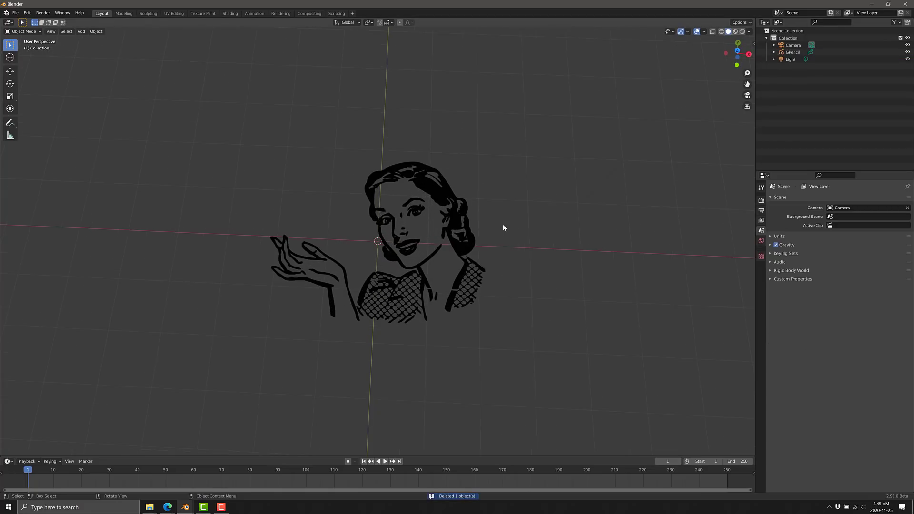
{"action": "left_click", "coordinate": [399, 239]}
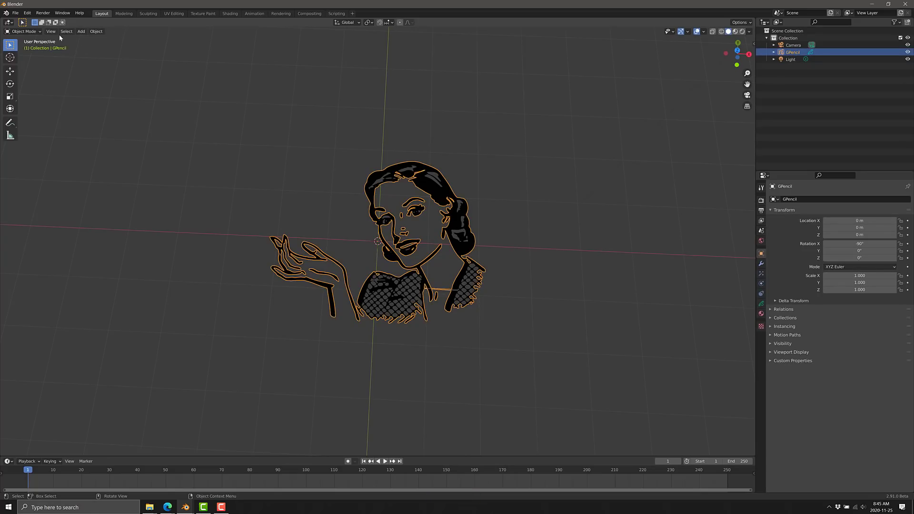
Put the traced figure in Edit Mode and shift the top hair strokes up and left
{"action": "left_click", "coordinate": [35, 31]}
{"action": "left_click", "coordinate": [24, 43]}
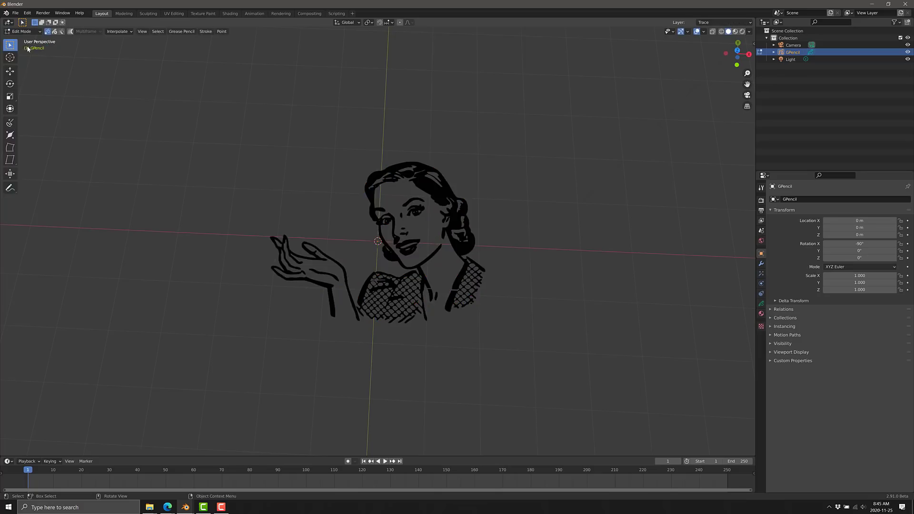
{"action": "left_click_drag", "start_coordinate": [340, 151], "coordinate": [414, 213]}
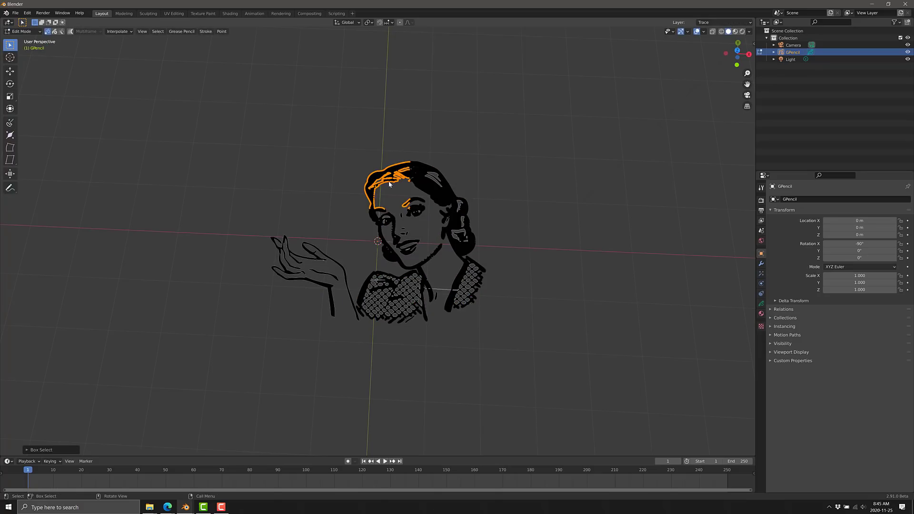
{"action": "key", "text": "g"}
{"action": "left_click", "coordinate": [365, 145]}
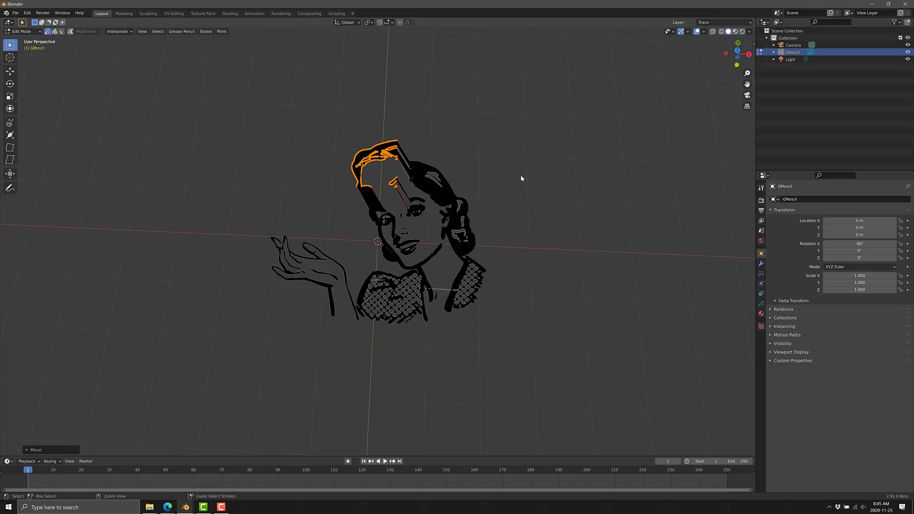
Undo the hair move, deselect the strokes, and orbit around the traced drawing
{"action": "key", "text": "ctrl+z"}
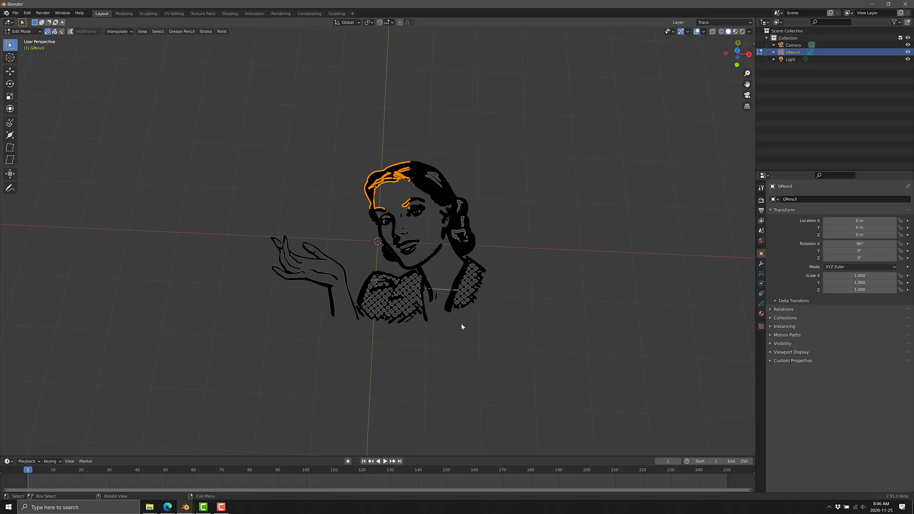
{"action": "key", "text": "ctrl+z"}
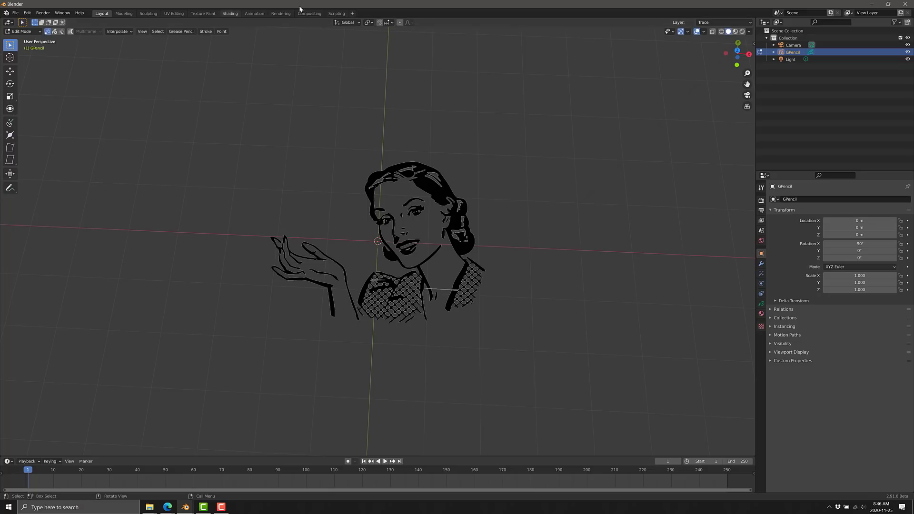
{"action": "mouse_move", "coordinate": [526, 219]}
{"action": "middle_mouse_down"}
{"action": "mouse_move", "coordinate": [447, 222]}
{"action": "mouse_move", "coordinate": [493, 178]}
{"action": "mouse_move", "coordinate": [508, 180]}
{"action": "mouse_move", "coordinate": [518, 218]}
{"action": "middle_mouse_up"}
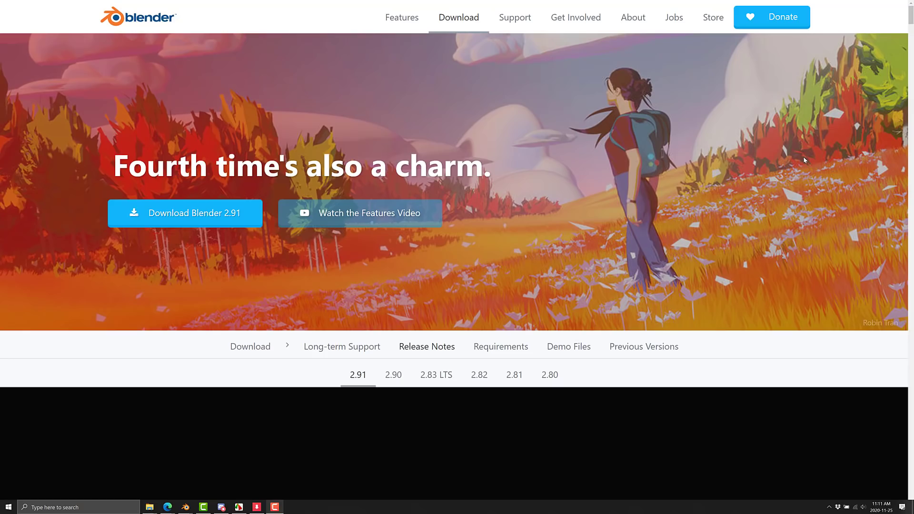
Scroll the 2.91 release notes past Sculpt Faster and Trim to the sculpt features list
{"action": "scroll", "coordinate": [794, 183], "scroll_direction": "down", "scroll_amount": 9}
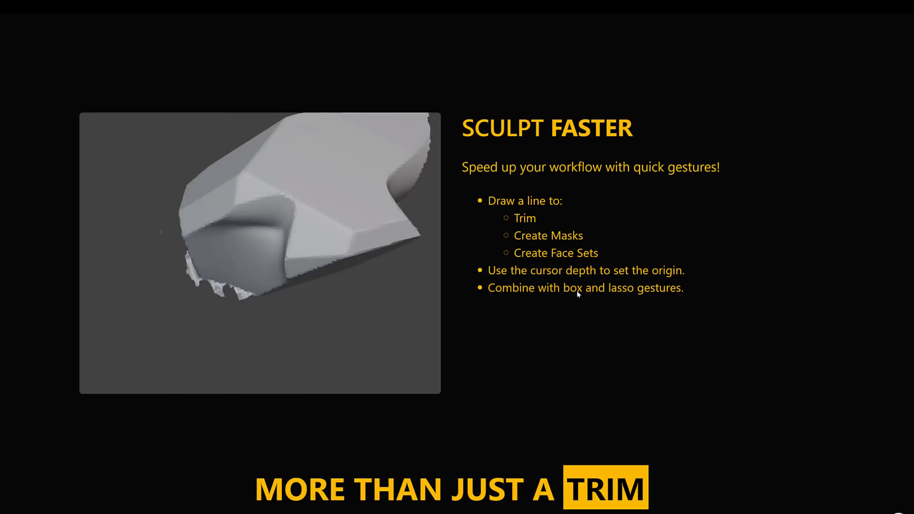
{"action": "scroll", "coordinate": [700, 286], "scroll_direction": "down", "scroll_amount": 8}
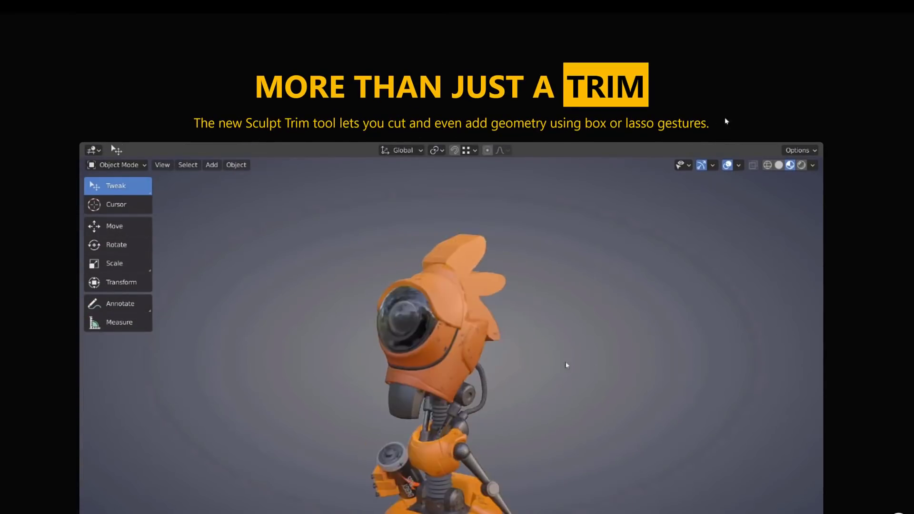
{"action": "scroll", "coordinate": [777, 114], "scroll_direction": "down", "scroll_amount": 2}
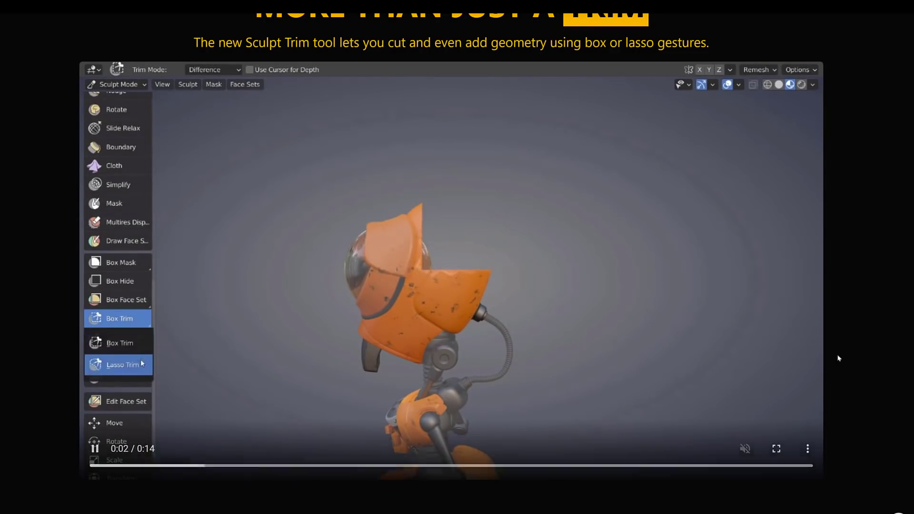
{"action": "scroll", "coordinate": [856, 340], "scroll_direction": "down", "scroll_amount": 5}
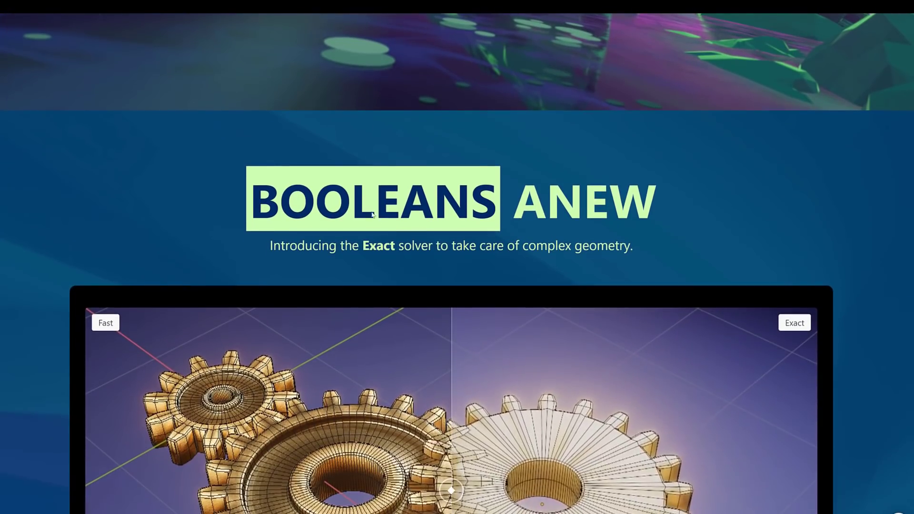
{"action": "scroll", "coordinate": [602, 173], "scroll_direction": "down", "scroll_amount": 2}
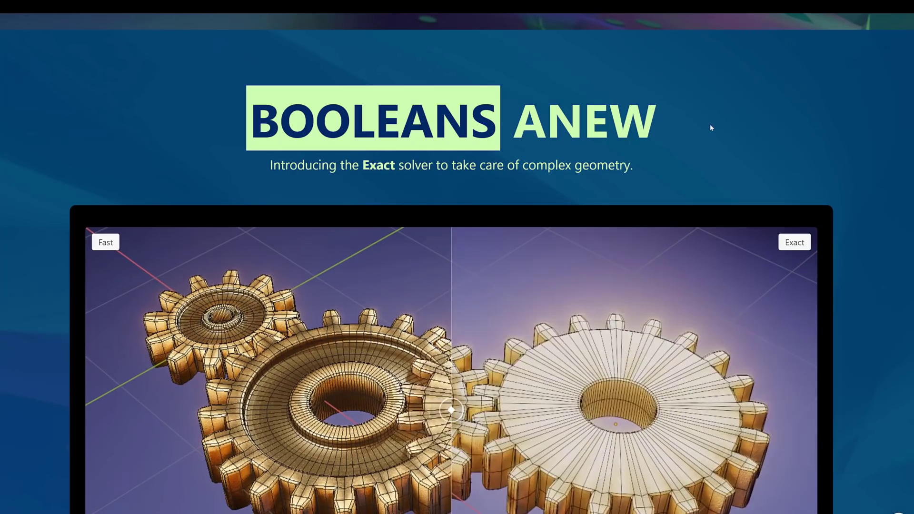
Scroll the release notes down past Volume → Mesh to the Mesh → Volume section and its demo video
{"action": "scroll", "coordinate": [788, 102], "scroll_direction": "down", "scroll_amount": 6}
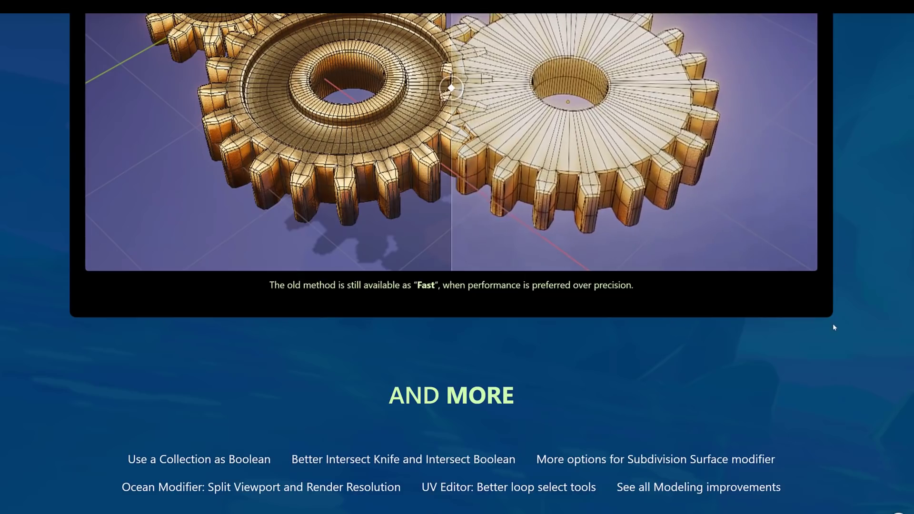
{"action": "scroll", "coordinate": [832, 322], "scroll_direction": "up", "scroll_amount": 1}
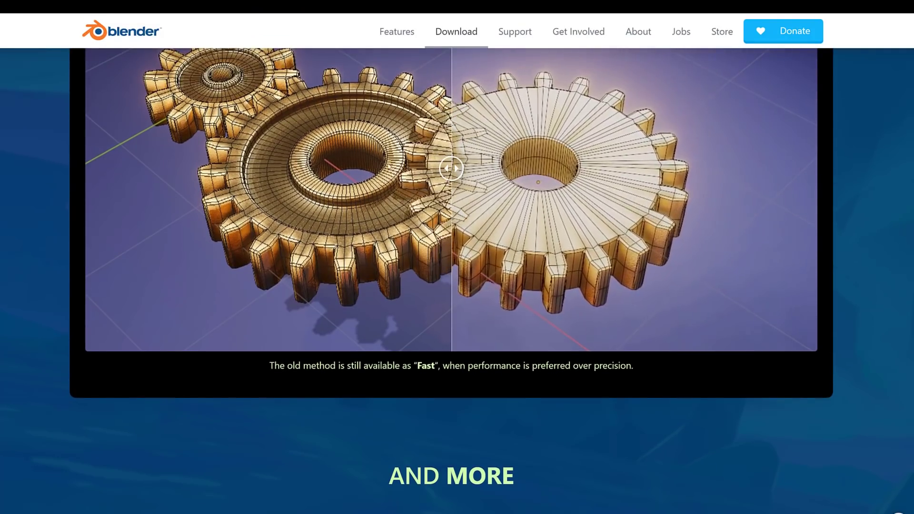
{"action": "scroll", "coordinate": [575, 278], "scroll_direction": "down", "scroll_amount": 3}
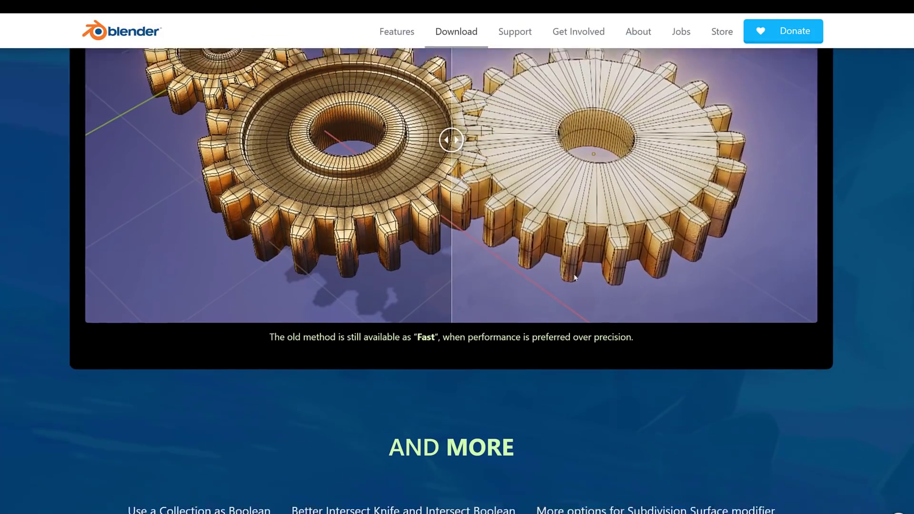
{"action": "scroll", "coordinate": [575, 276], "scroll_direction": "down", "scroll_amount": 3}
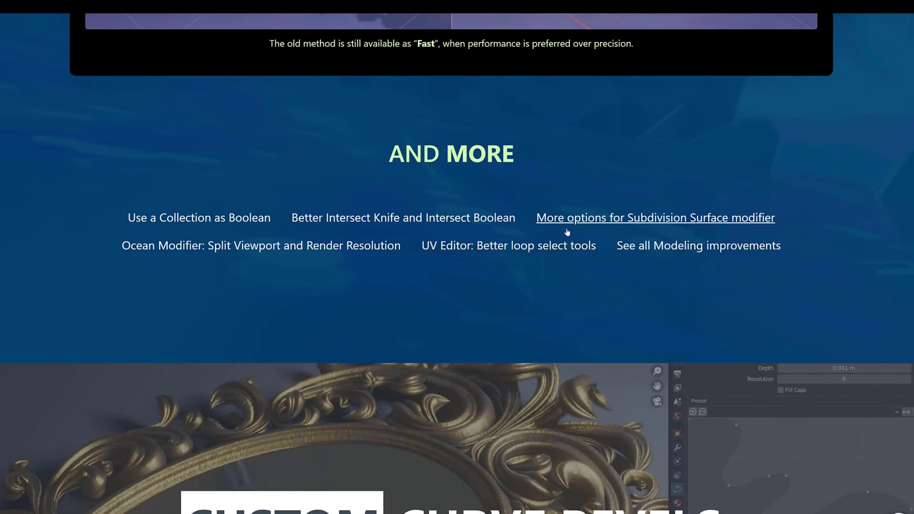
{"action": "scroll", "coordinate": [567, 232], "scroll_direction": "down", "scroll_amount": 5}
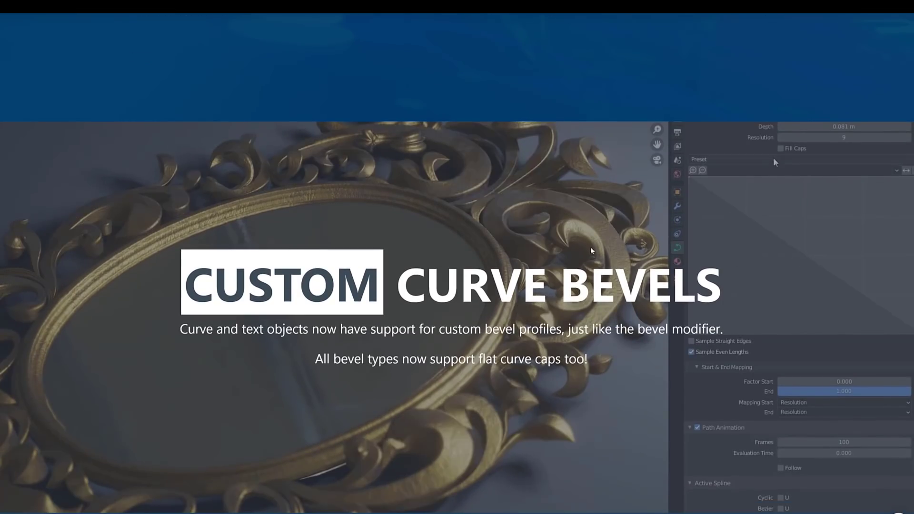
{"action": "scroll", "coordinate": [590, 246], "scroll_direction": "down", "scroll_amount": 2}
{"action": "scroll", "coordinate": [590, 248], "scroll_direction": "down", "scroll_amount": 2}
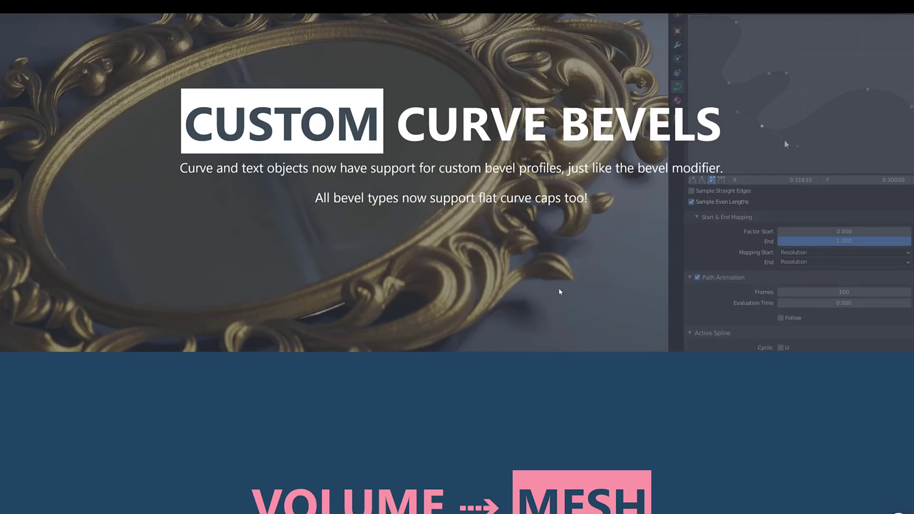
{"action": "scroll", "coordinate": [559, 289], "scroll_direction": "down", "scroll_amount": 2}
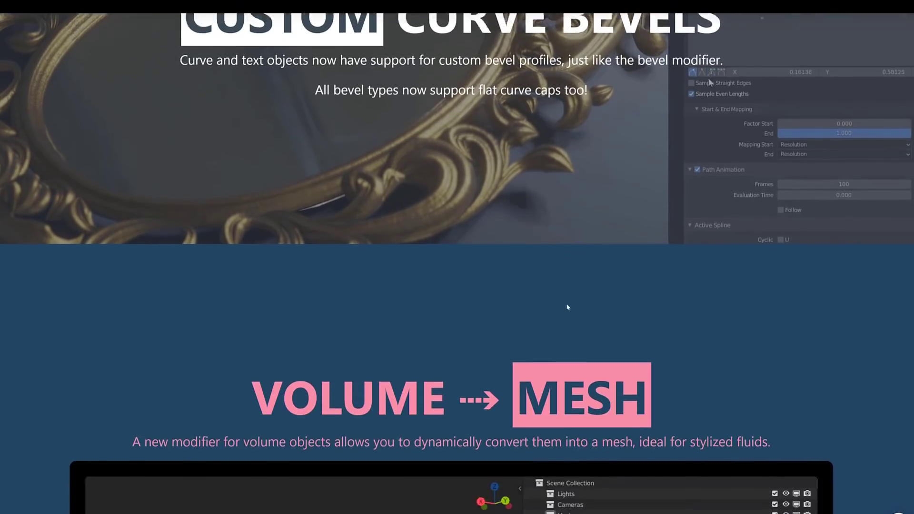
{"action": "scroll", "coordinate": [566, 307], "scroll_direction": "down", "scroll_amount": 7}
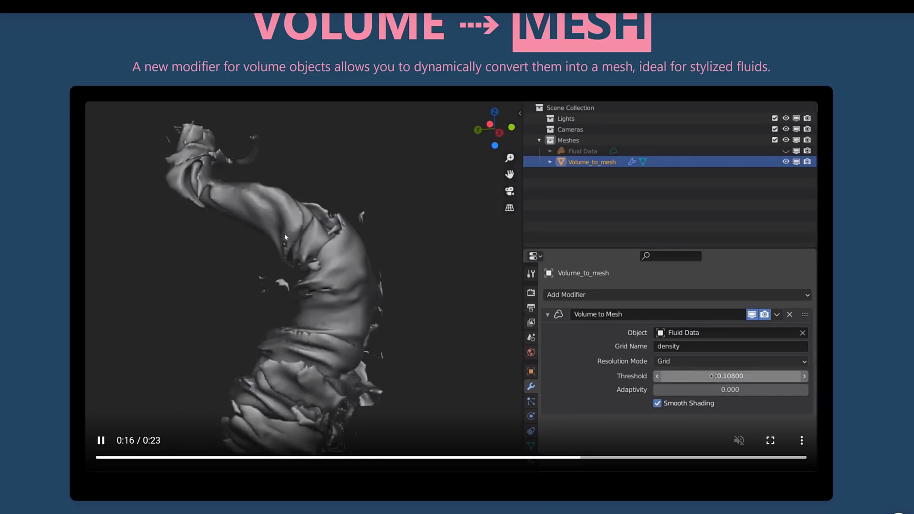
{"action": "scroll", "coordinate": [284, 234], "scroll_direction": "down", "scroll_amount": 7}
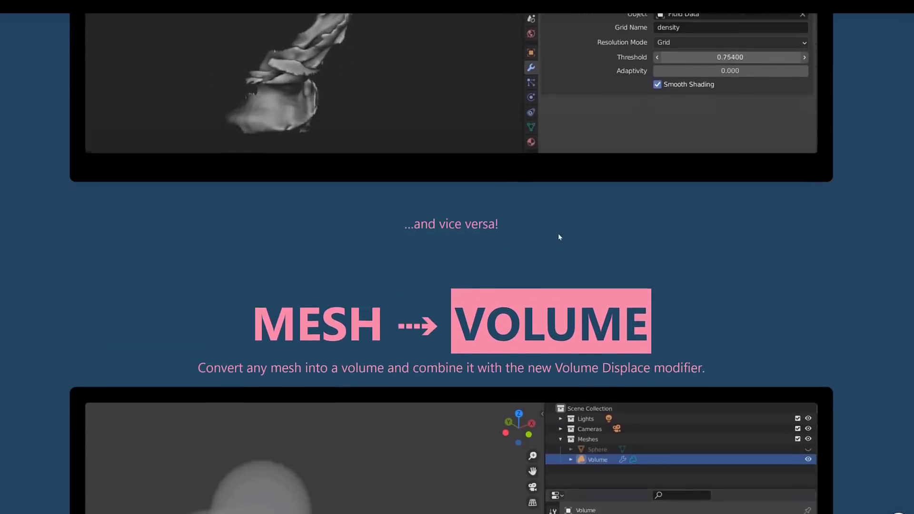
{"action": "scroll", "coordinate": [560, 237], "scroll_direction": "down", "scroll_amount": 5}
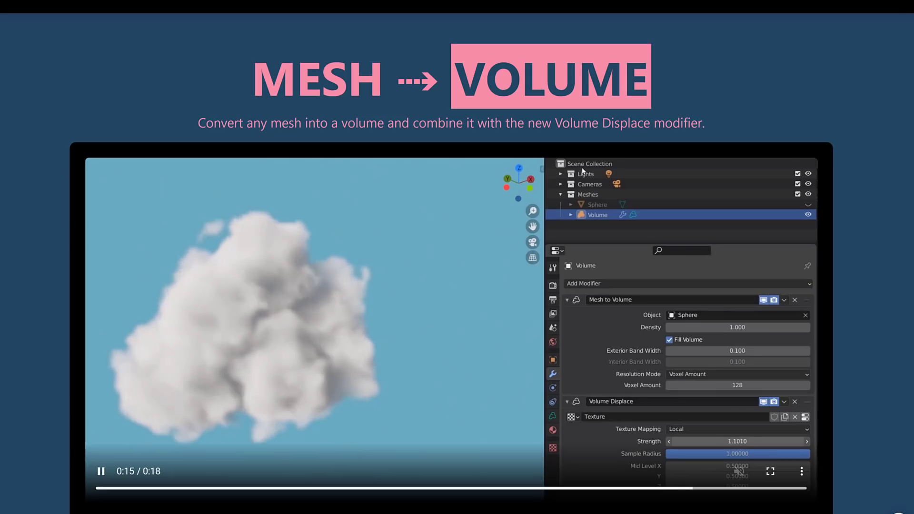
Scroll past Grease Pencil and Find Anything to the Complex Rigid Bodies and Stay Organized sections
{"action": "scroll", "coordinate": [611, 108], "scroll_direction": "down", "scroll_amount": 15}
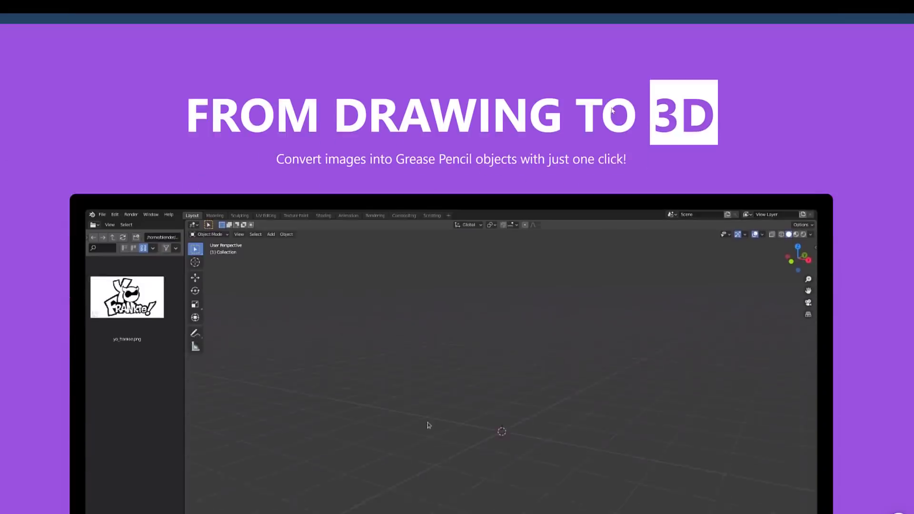
{"action": "scroll", "coordinate": [612, 110], "scroll_direction": "down", "scroll_amount": 1}
{"action": "scroll", "coordinate": [468, 358], "scroll_direction": "down", "scroll_amount": 2}
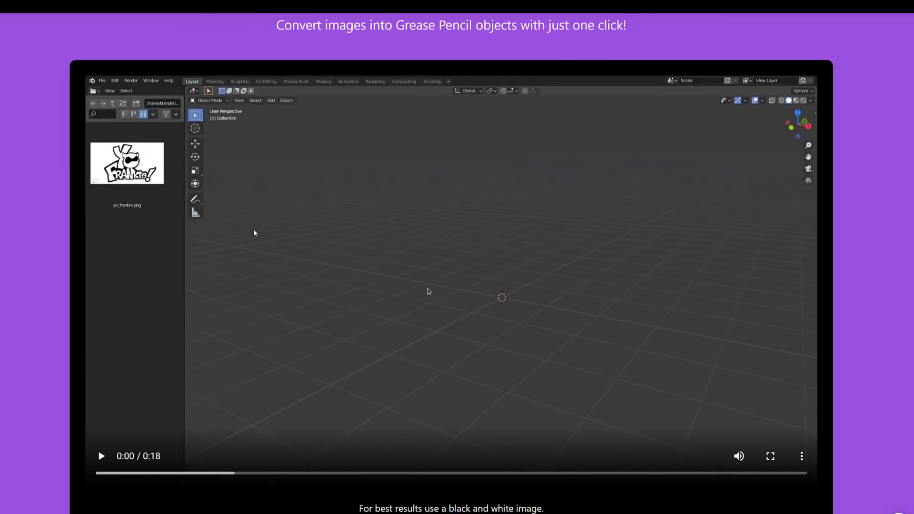
{"action": "scroll", "coordinate": [253, 233], "scroll_direction": "down", "scroll_amount": 9}
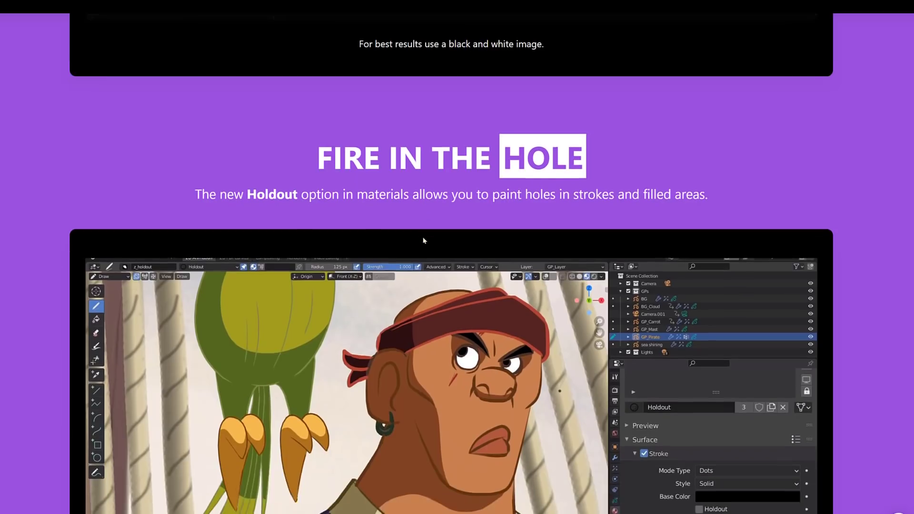
{"action": "scroll", "coordinate": [425, 209], "scroll_direction": "down", "scroll_amount": 2}
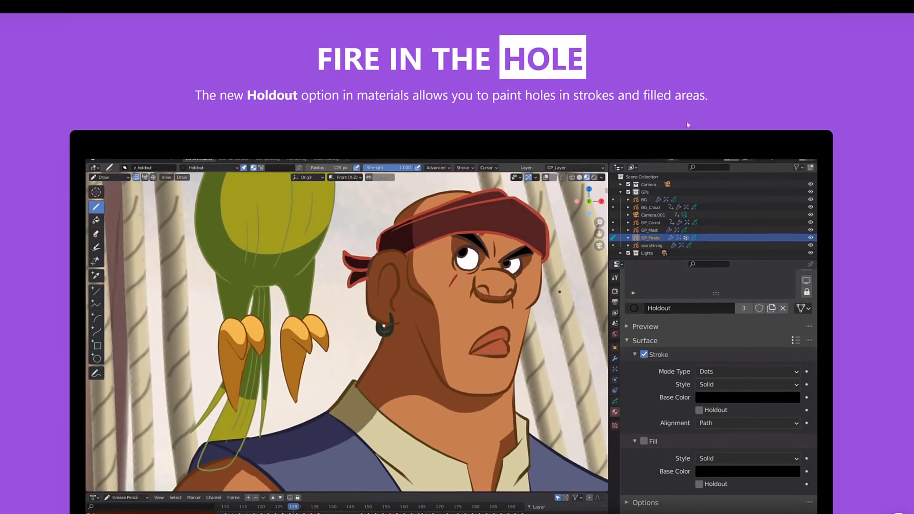
{"action": "scroll", "coordinate": [528, 239], "scroll_direction": "down", "scroll_amount": 12}
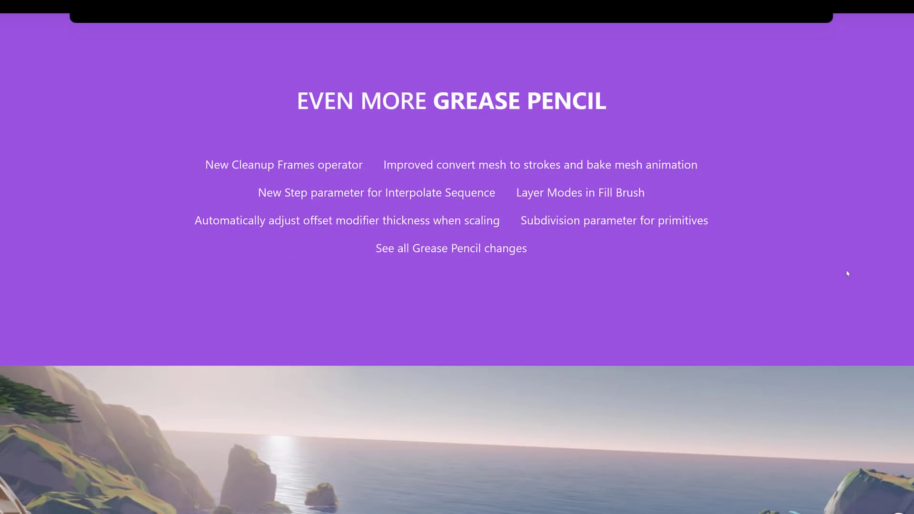
{"action": "scroll", "coordinate": [839, 275], "scroll_direction": "down", "scroll_amount": 14}
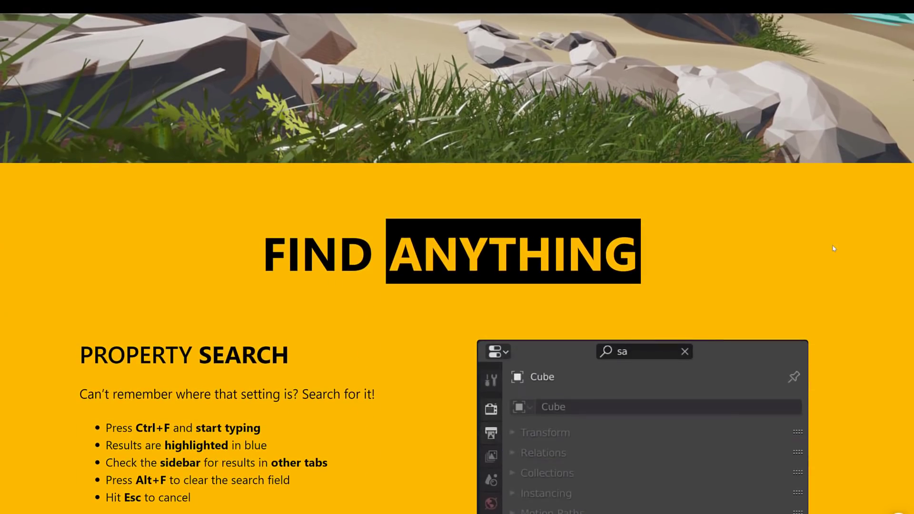
{"action": "scroll", "coordinate": [834, 248], "scroll_direction": "down", "scroll_amount": 2}
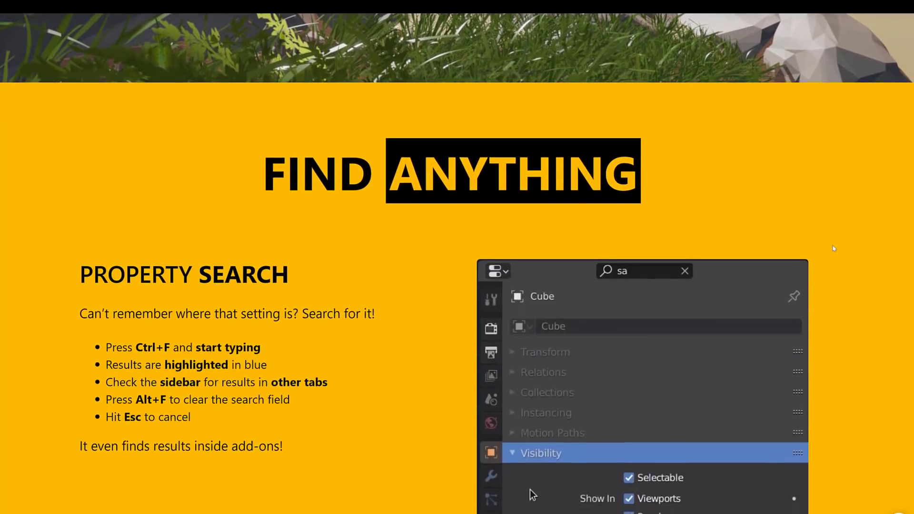
{"action": "scroll", "coordinate": [674, 371], "scroll_direction": "down", "scroll_amount": 2}
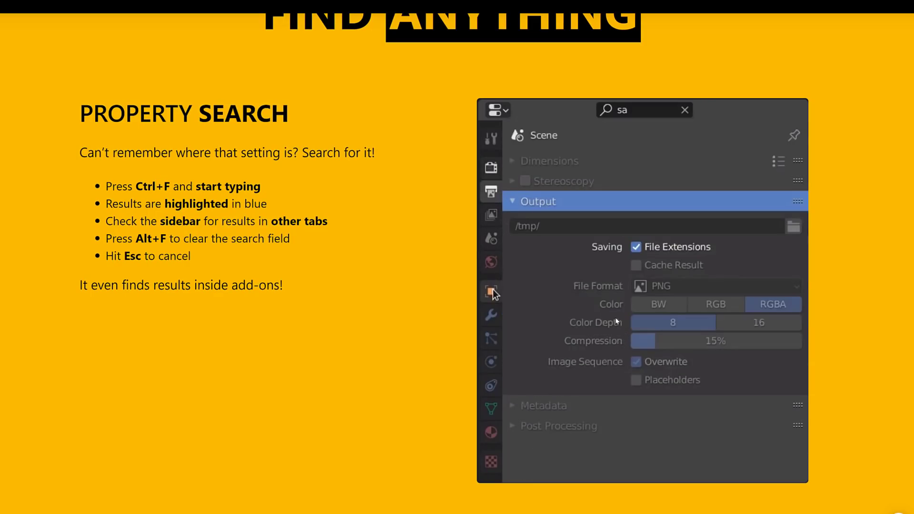
{"action": "scroll", "coordinate": [461, 206], "scroll_direction": "down", "scroll_amount": 10}
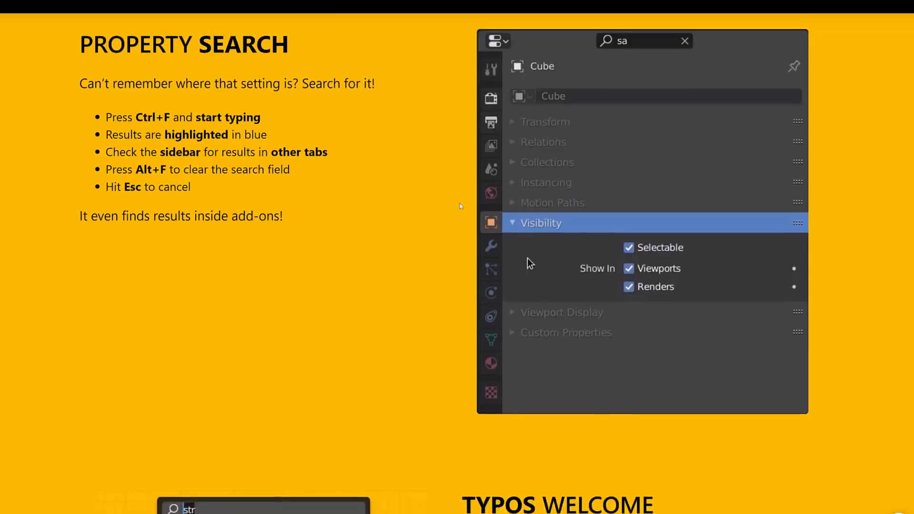
{"action": "scroll", "coordinate": [389, 159], "scroll_direction": "down", "scroll_amount": 1}
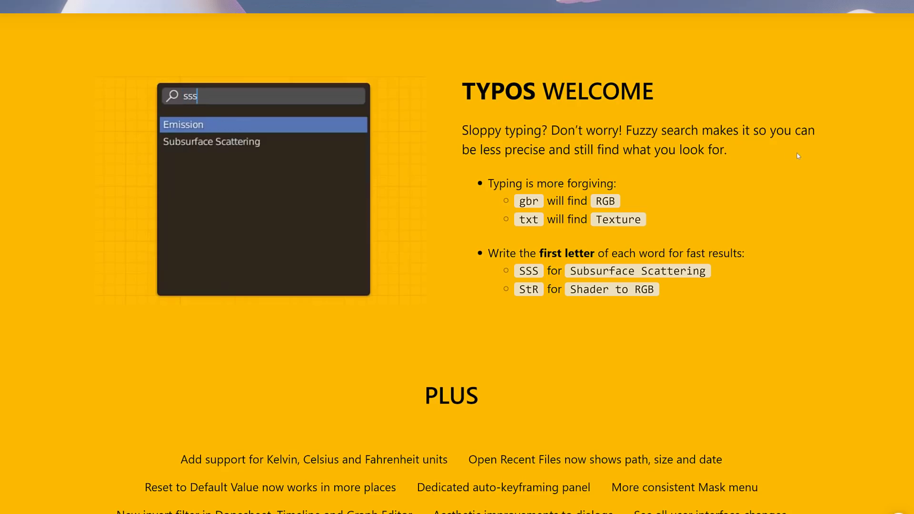
{"action": "scroll", "coordinate": [783, 154], "scroll_direction": "down", "scroll_amount": 2}
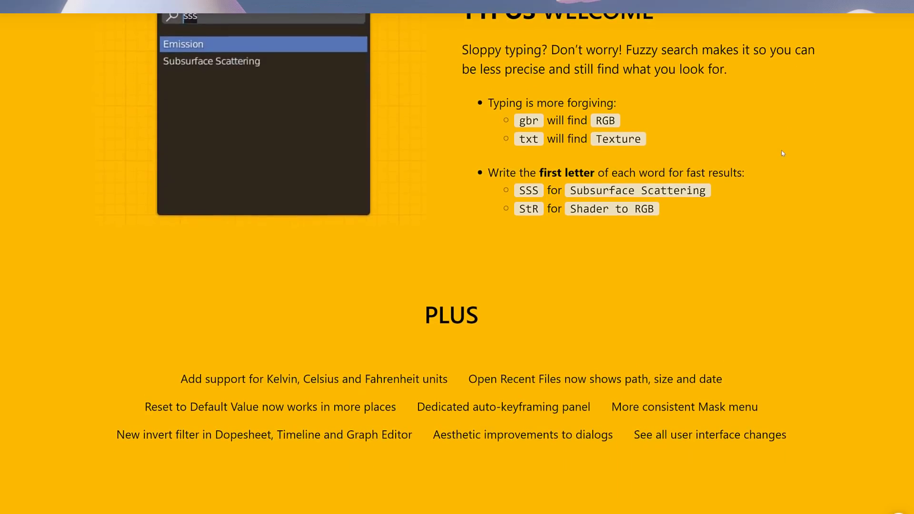
{"action": "scroll", "coordinate": [783, 153], "scroll_direction": "down", "scroll_amount": 3}
{"action": "scroll", "coordinate": [783, 154], "scroll_direction": "down", "scroll_amount": 10}
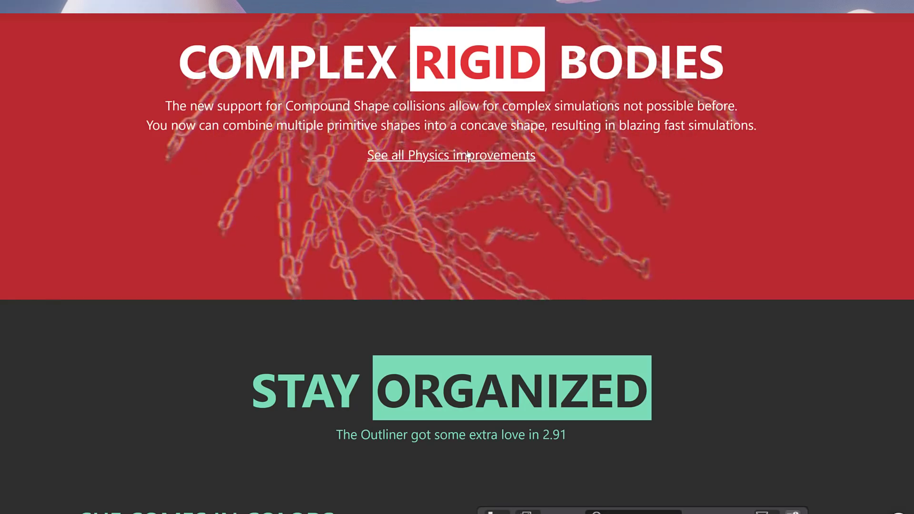
Scroll the 2.91 release notes down past Outliner, Animation, Override All and Bye Proxy toward Credits
{"action": "scroll", "coordinate": [490, 134], "scroll_direction": "down", "scroll_amount": 3}
{"action": "scroll", "coordinate": [490, 134], "scroll_direction": "down", "scroll_amount": 4}
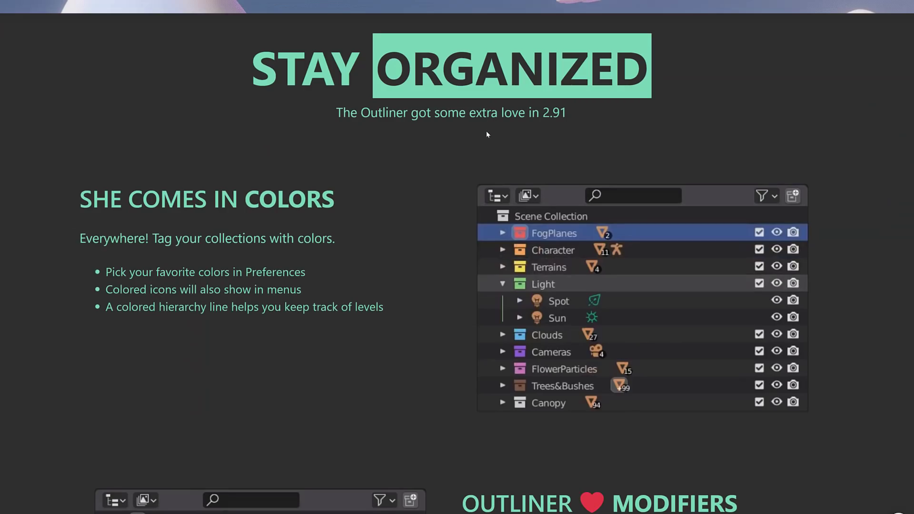
{"action": "scroll", "coordinate": [487, 134], "scroll_direction": "down", "scroll_amount": 2}
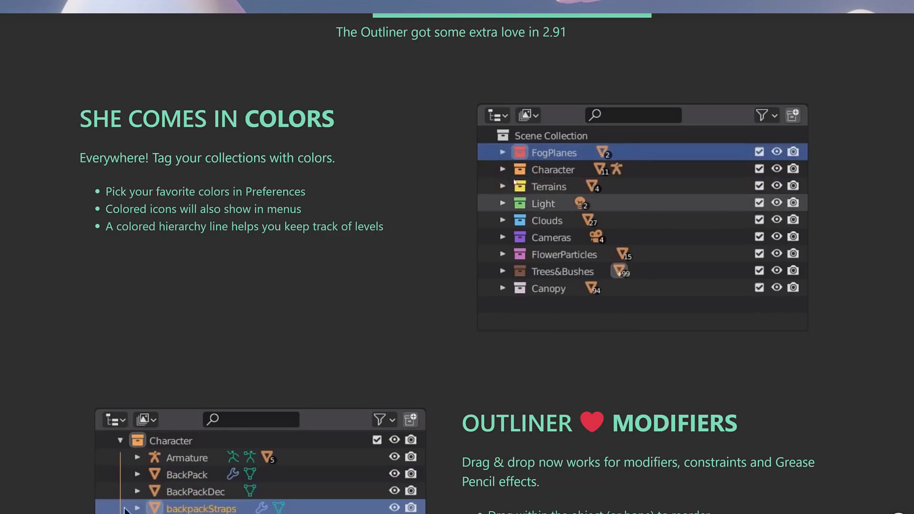
{"action": "scroll", "coordinate": [622, 283], "scroll_direction": "down", "scroll_amount": 3}
{"action": "scroll", "coordinate": [623, 287], "scroll_direction": "down", "scroll_amount": 5}
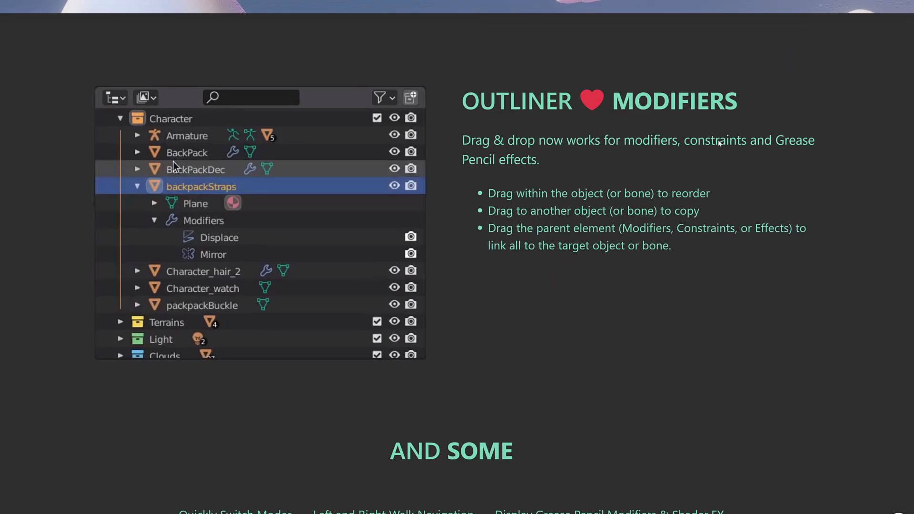
{"action": "scroll", "coordinate": [742, 204], "scroll_direction": "down", "scroll_amount": 15}
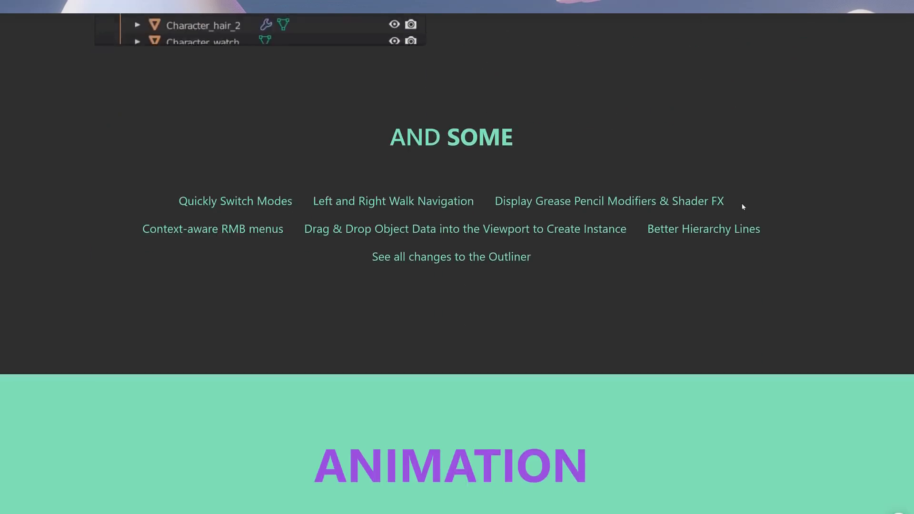
{"action": "scroll", "coordinate": [744, 202], "scroll_direction": "down", "scroll_amount": 2}
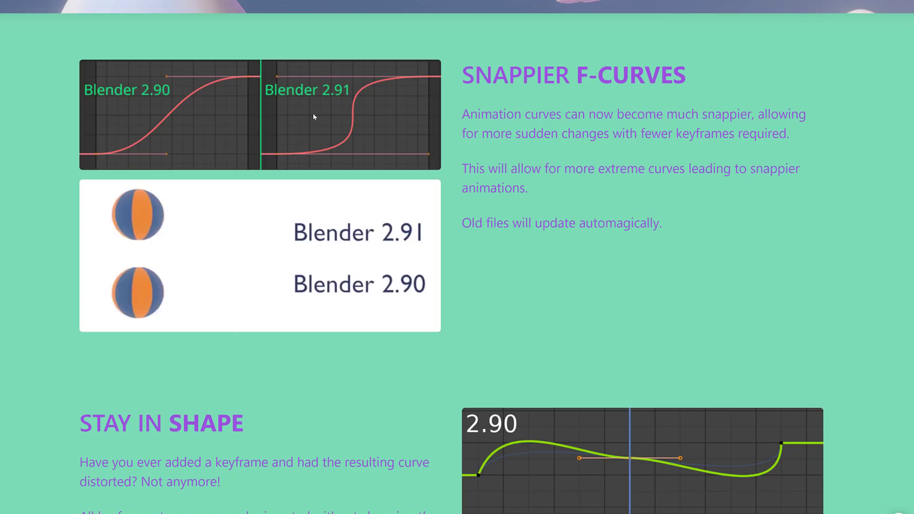
{"action": "scroll", "coordinate": [412, 227], "scroll_direction": "down", "scroll_amount": 10}
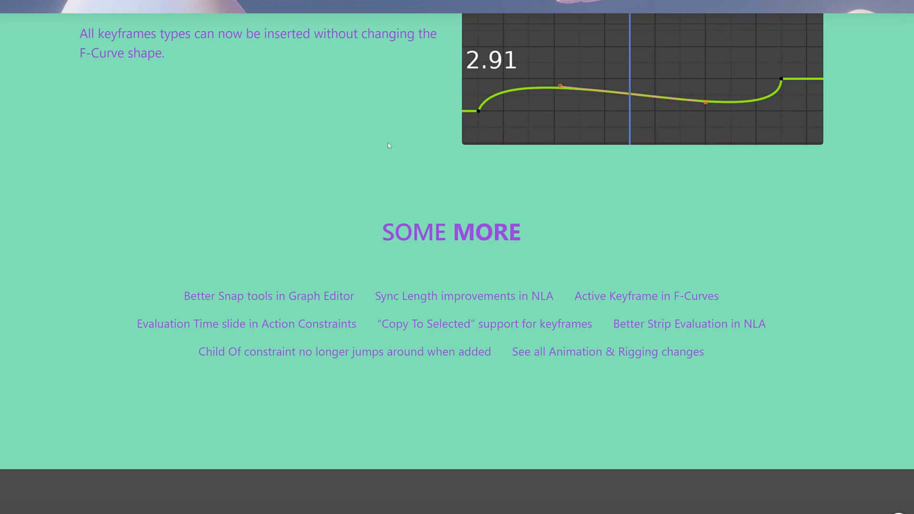
{"action": "scroll", "coordinate": [389, 145], "scroll_direction": "down", "scroll_amount": 8}
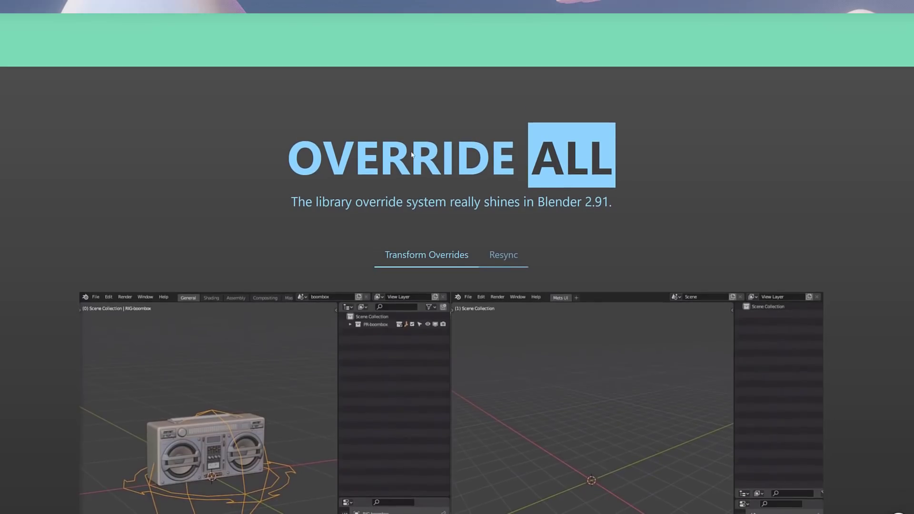
{"action": "scroll", "coordinate": [412, 154], "scroll_direction": "down", "scroll_amount": 2}
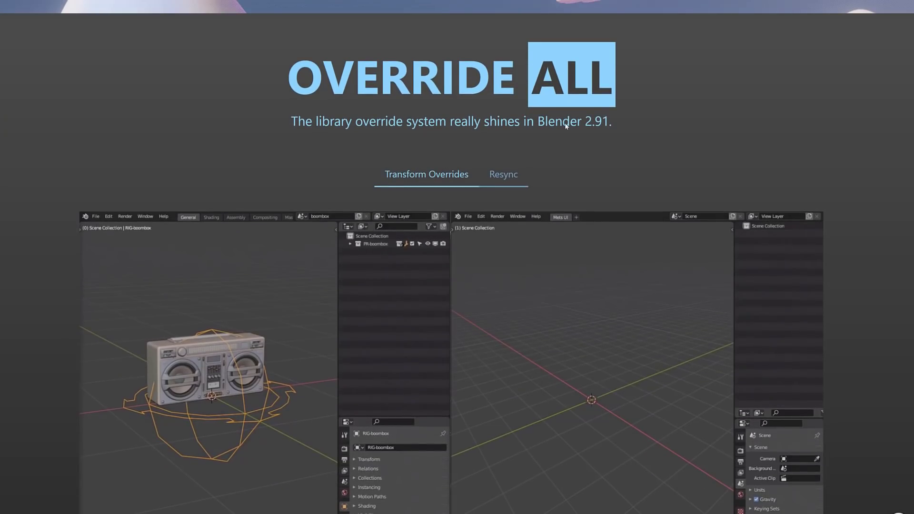
{"action": "scroll", "coordinate": [625, 118], "scroll_direction": "down", "scroll_amount": 5}
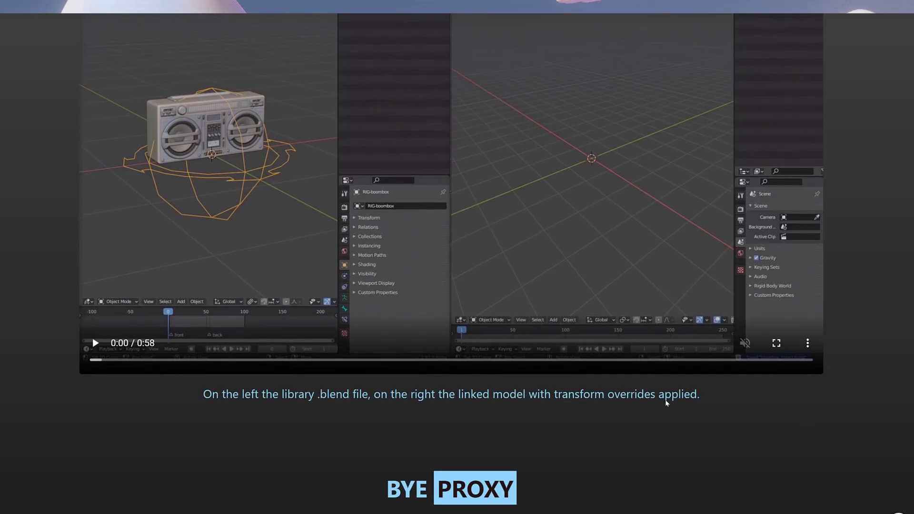
{"action": "scroll", "coordinate": [531, 301], "scroll_direction": "up", "scroll_amount": 2}
{"action": "scroll", "coordinate": [532, 301], "scroll_direction": "down", "scroll_amount": 7}
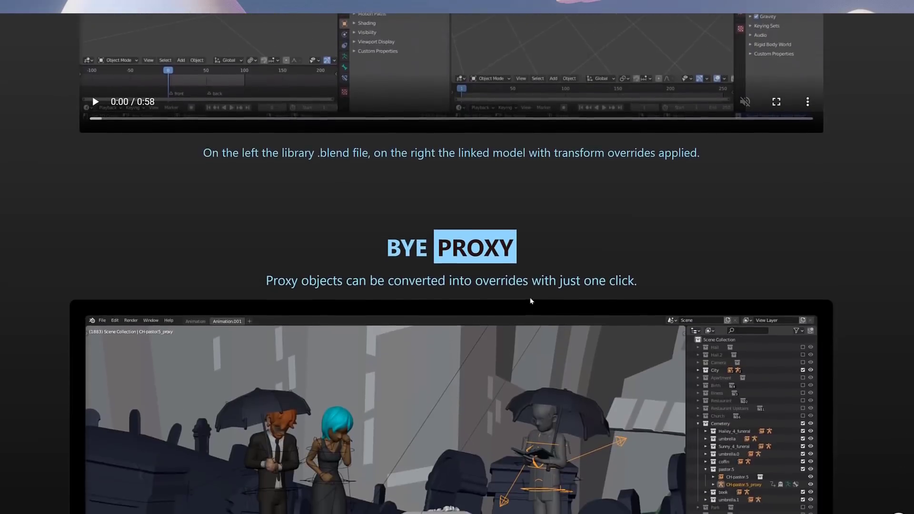
{"action": "scroll", "coordinate": [531, 301], "scroll_direction": "down", "scroll_amount": 2}
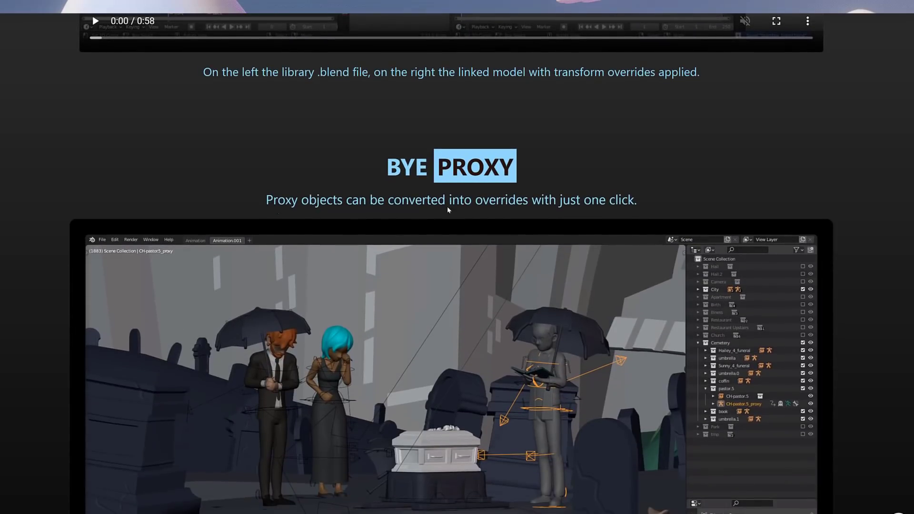
{"action": "scroll", "coordinate": [812, 199], "scroll_direction": "down", "scroll_amount": 14}
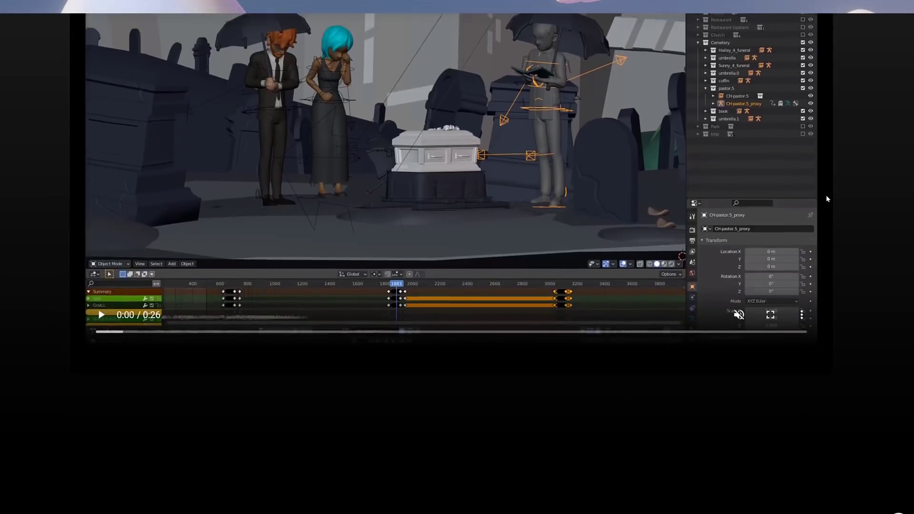
Scroll the release notes back up to the 'Fourth time's also a charm.' banner
{"action": "scroll", "coordinate": [659, 190], "scroll_direction": "down", "scroll_amount": 6}
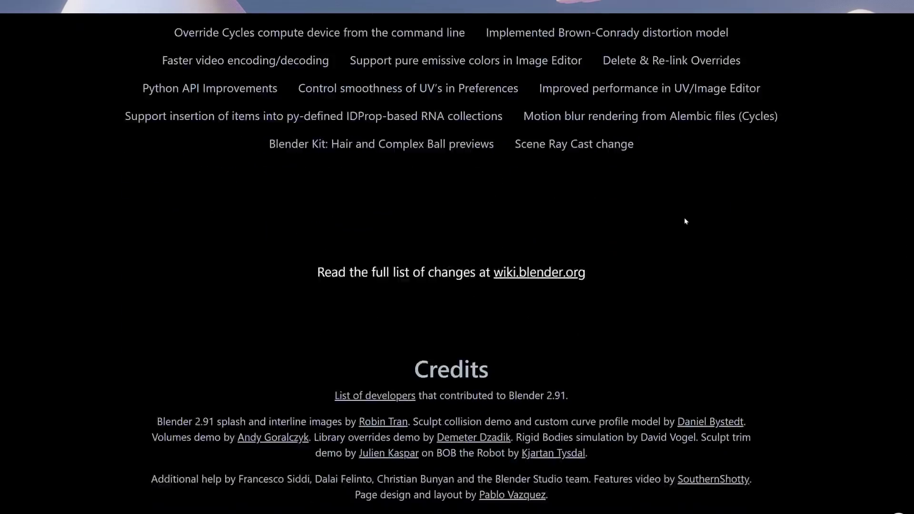
{"action": "scroll", "coordinate": [685, 217], "scroll_direction": "up", "scroll_amount": 5}
{"action": "scroll", "coordinate": [678, 224], "scroll_direction": "up", "scroll_amount": 1}
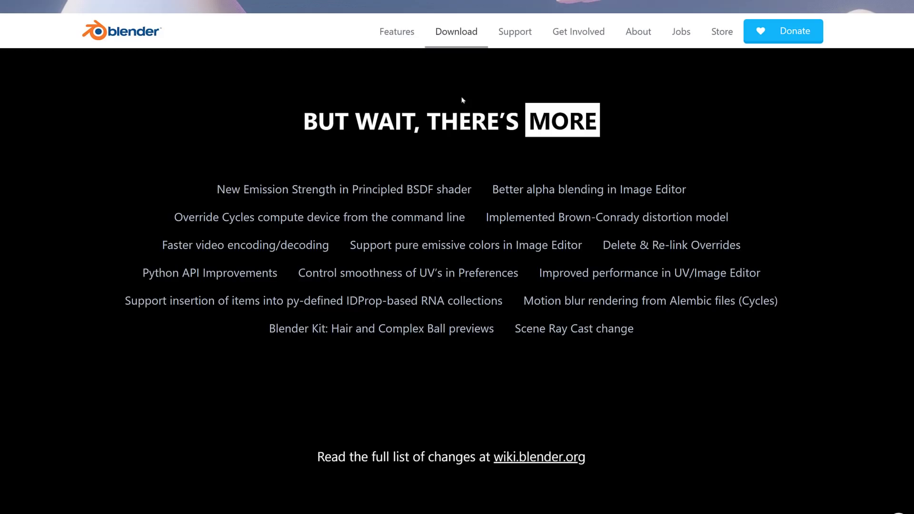
{"action": "scroll", "coordinate": [509, 257], "scroll_direction": "up", "scroll_amount": 20}
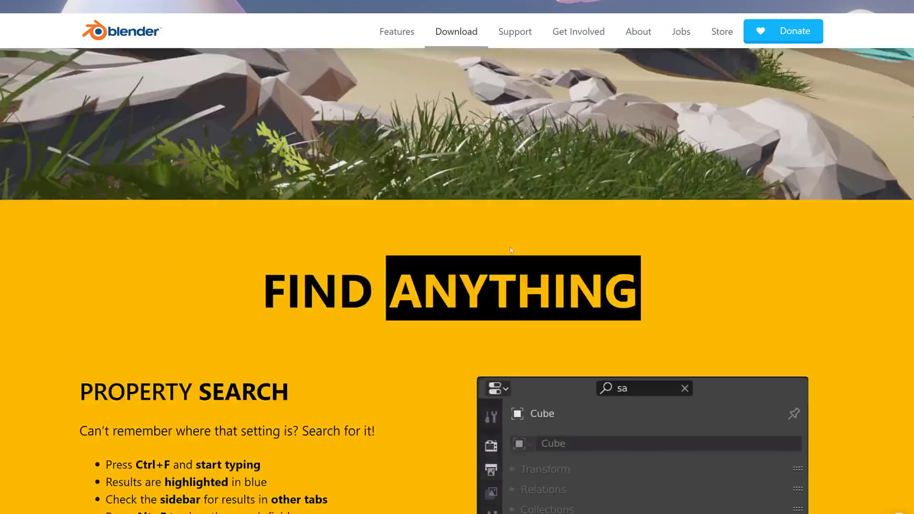
{"action": "scroll", "coordinate": [512, 250], "scroll_direction": "up", "scroll_amount": 15}
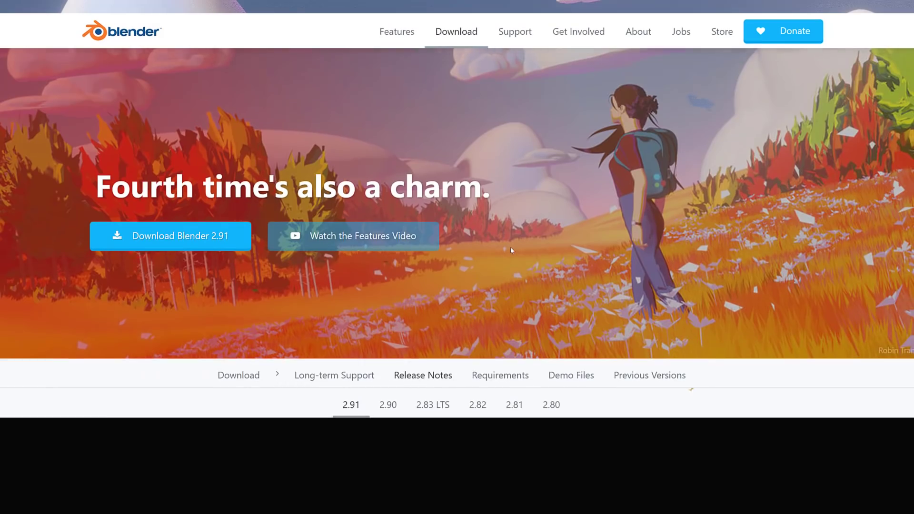